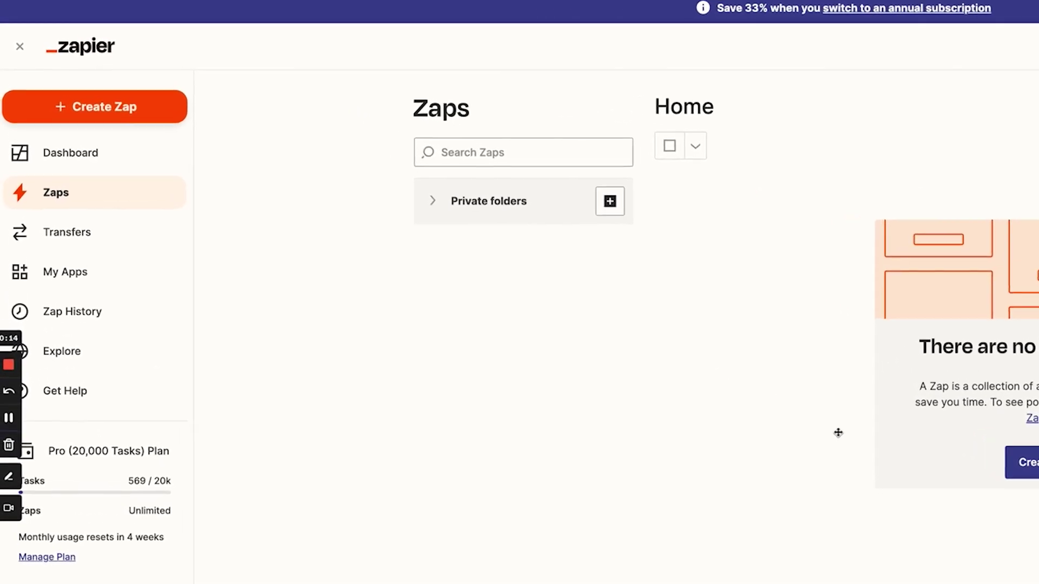
- Create a new Zap with Stripe as the trigger app and New Subscription as its event
left_click(101, 120)
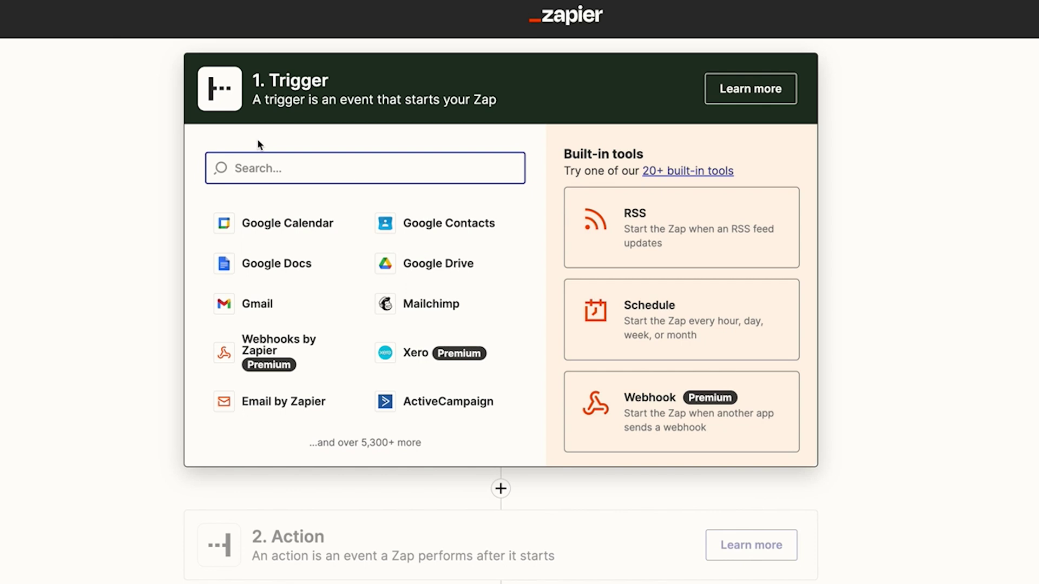
type("stripe")
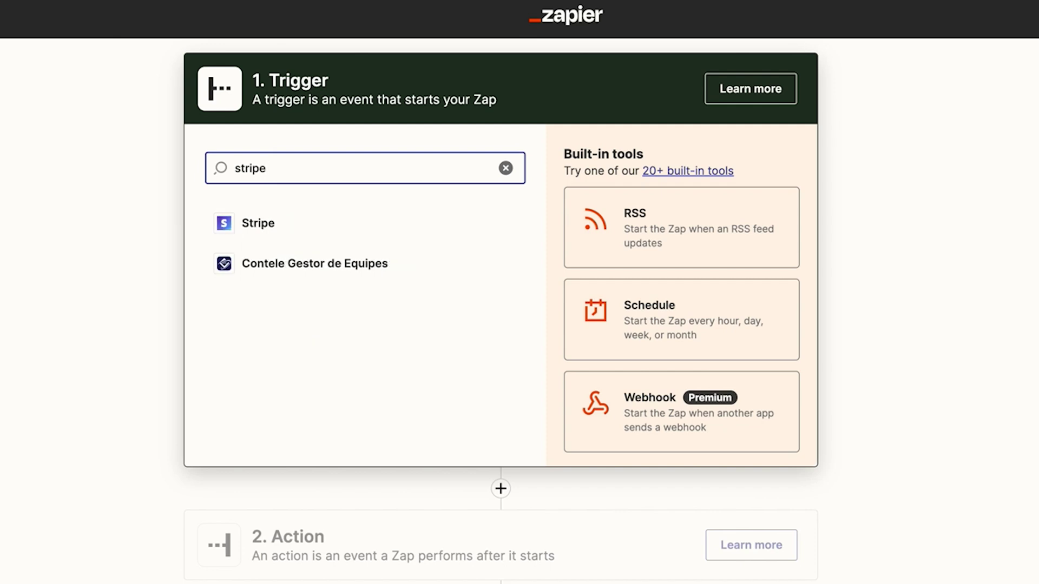
left_click(274, 232)
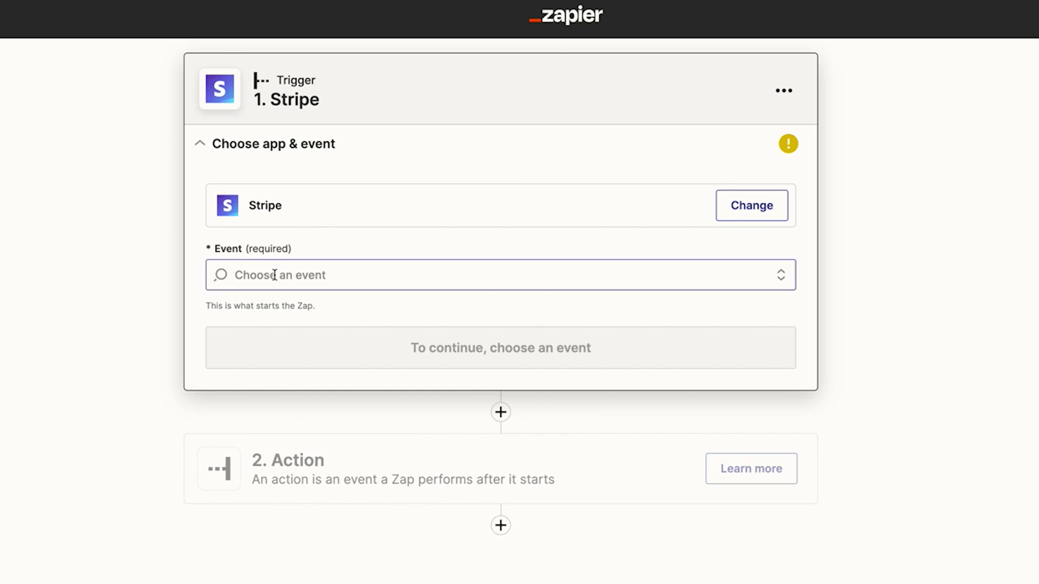
left_click(274, 275)
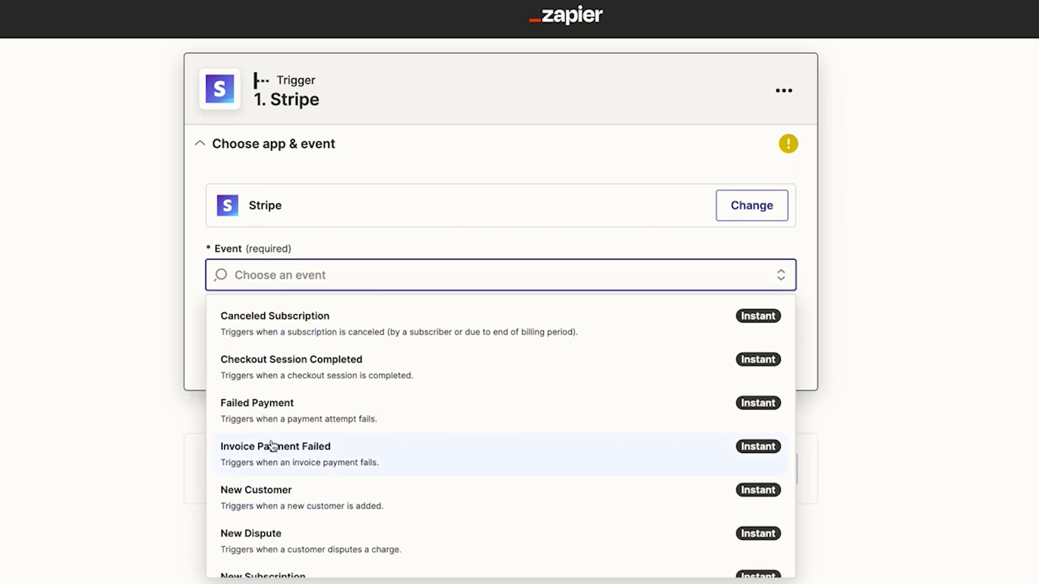
scroll(297, 520, "down", 1)
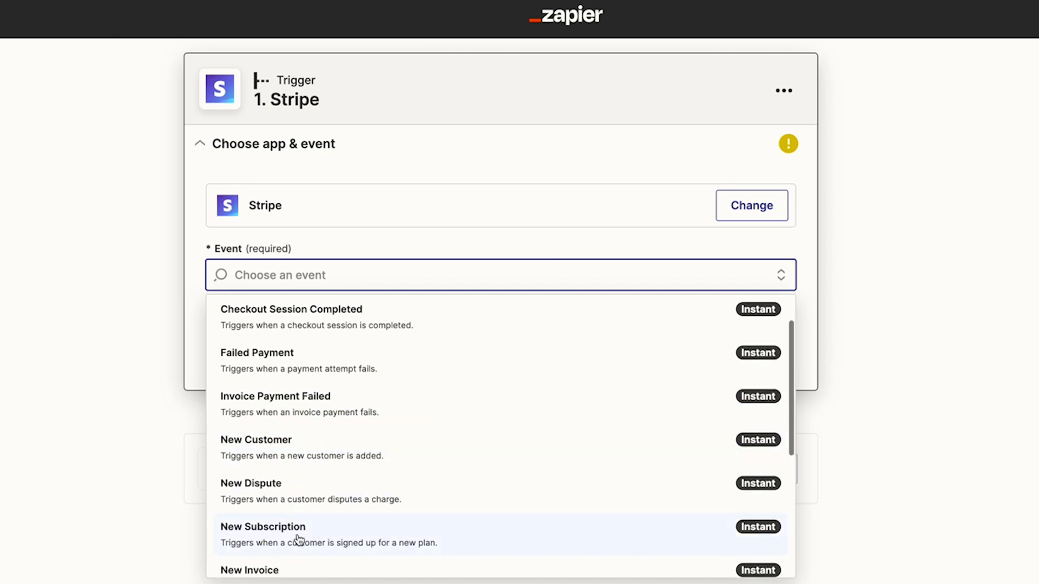
left_click(297, 539)
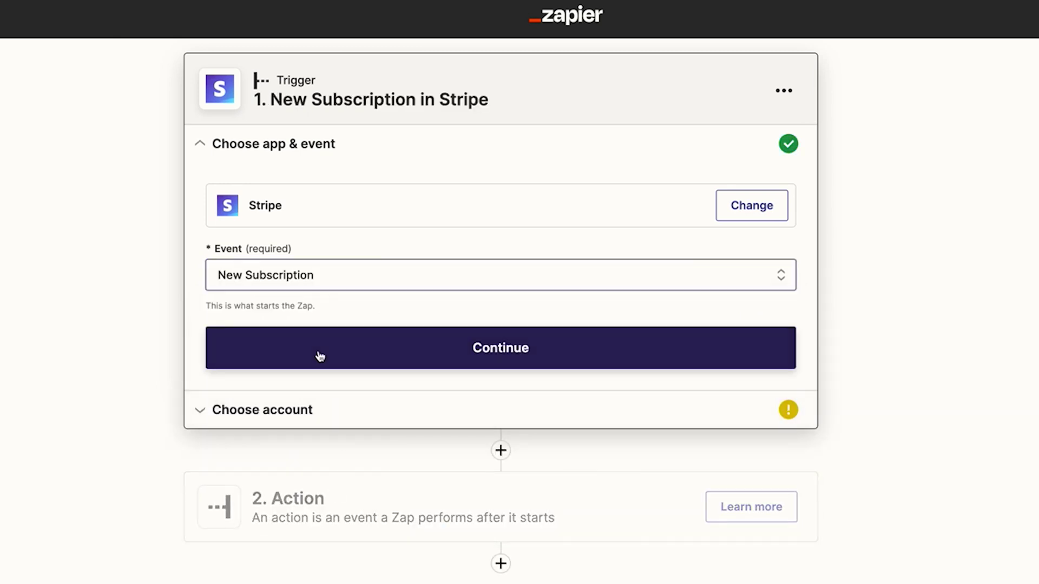
left_click(320, 356)
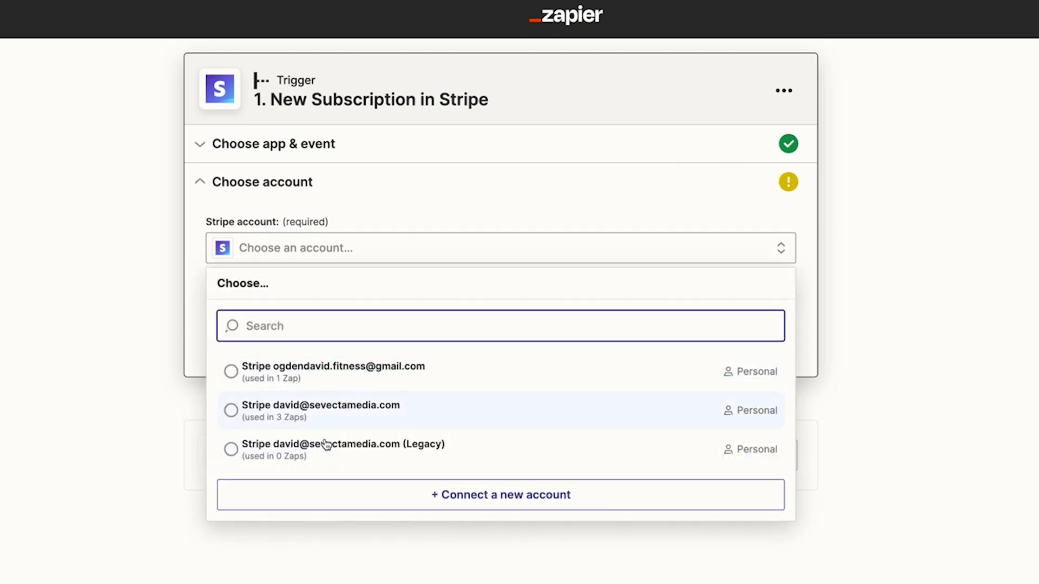
- Assign the Stripe account used in 3 Zaps to the trigger, then test it and continue to the action
left_click(324, 418)
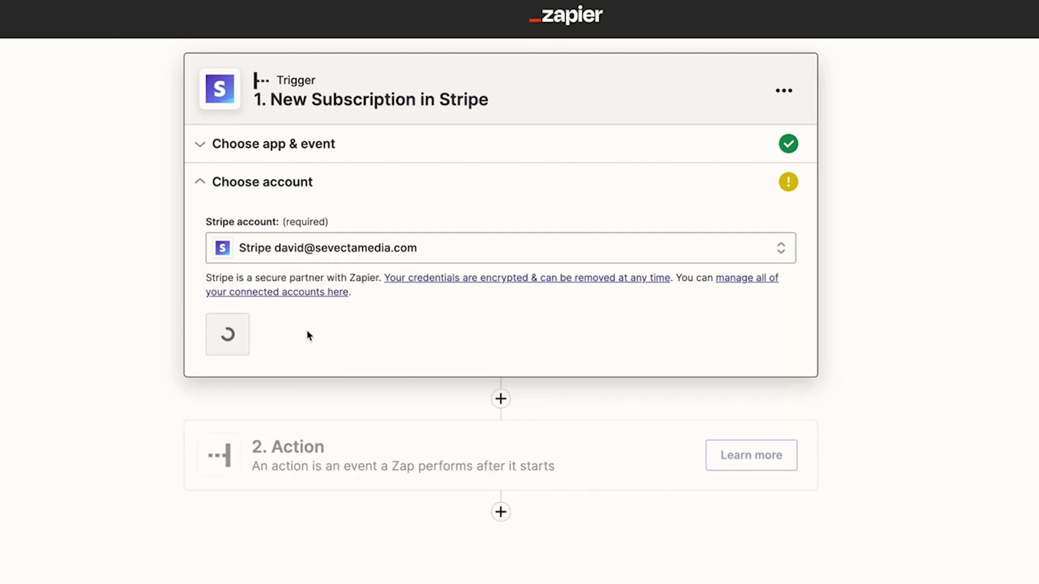
left_click(242, 344)
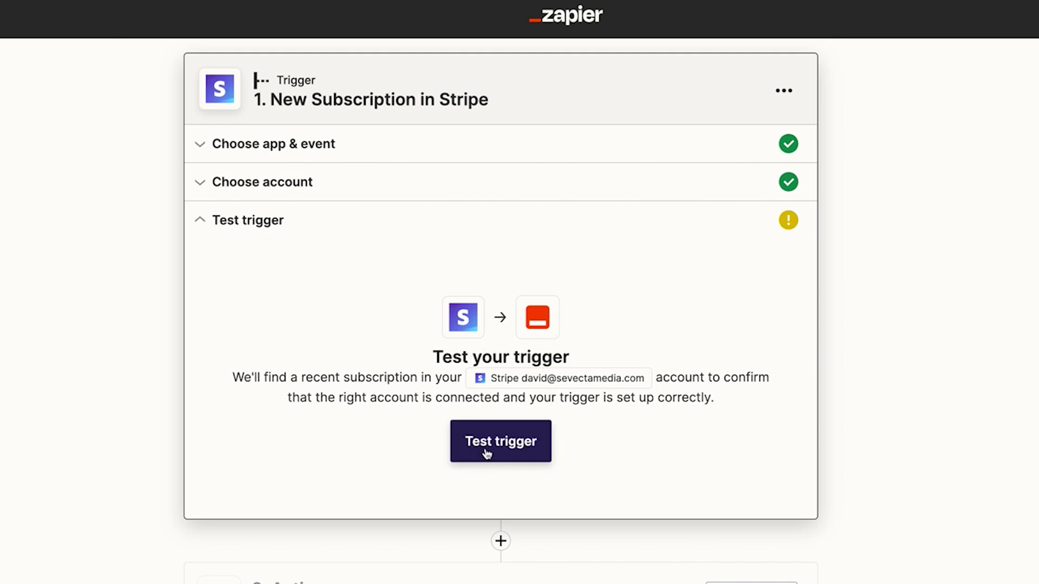
left_click(487, 453)
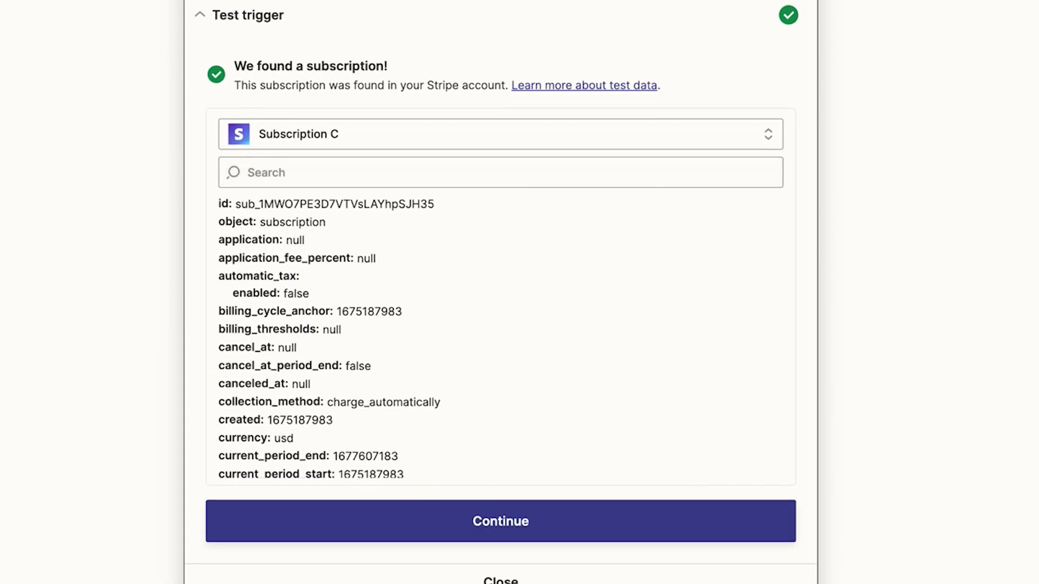
left_click(504, 490)
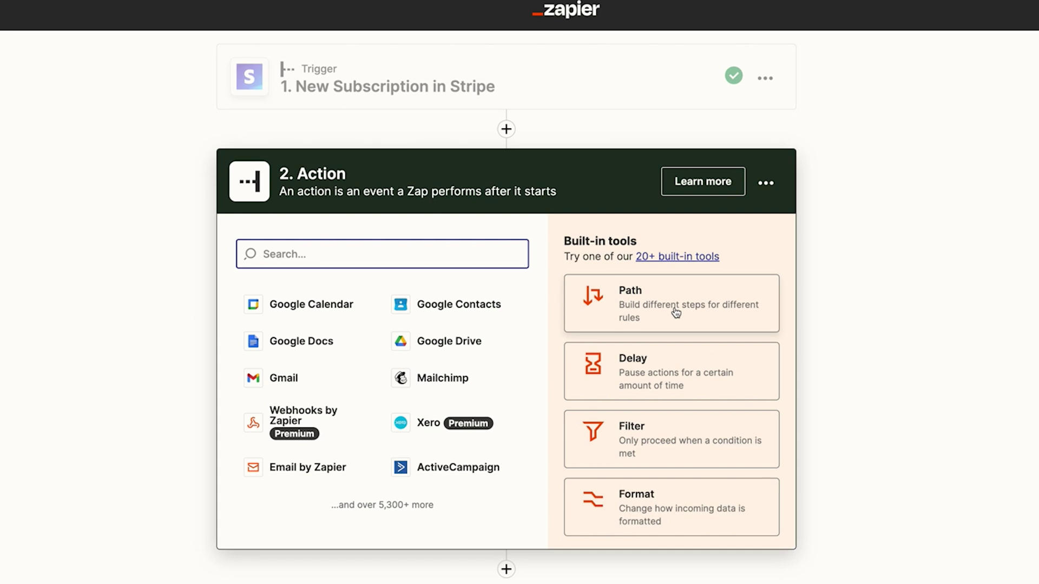
- Make the second step a Filter and set its rule condition to (Text) Contains
left_click(636, 441)
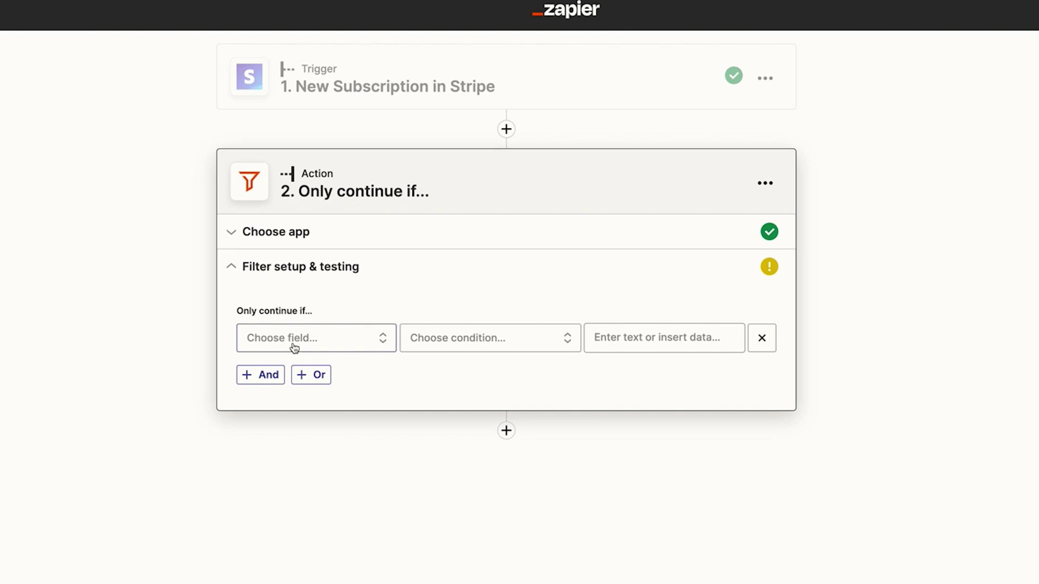
left_click(465, 342)
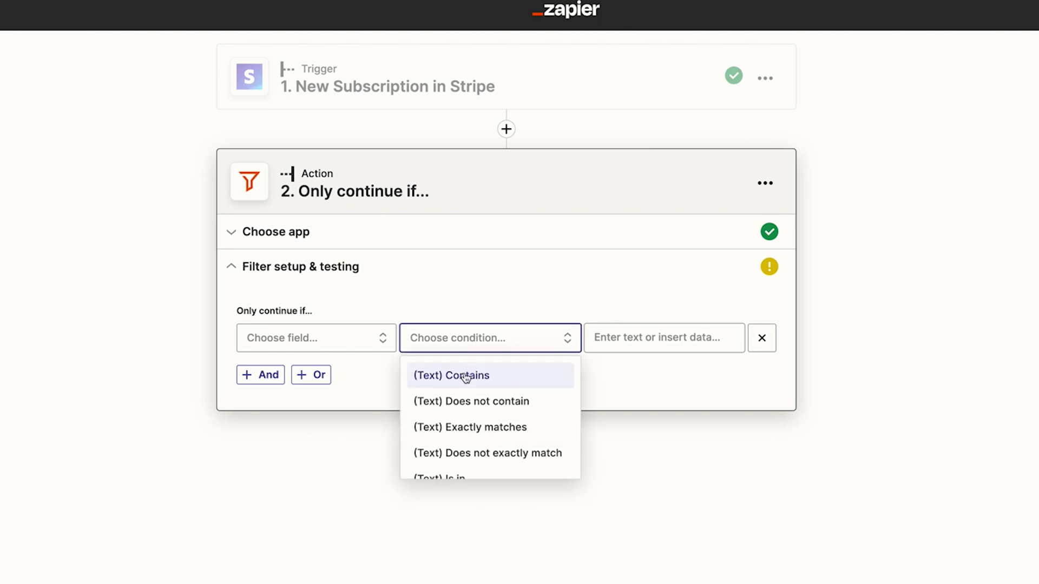
left_click(469, 373)
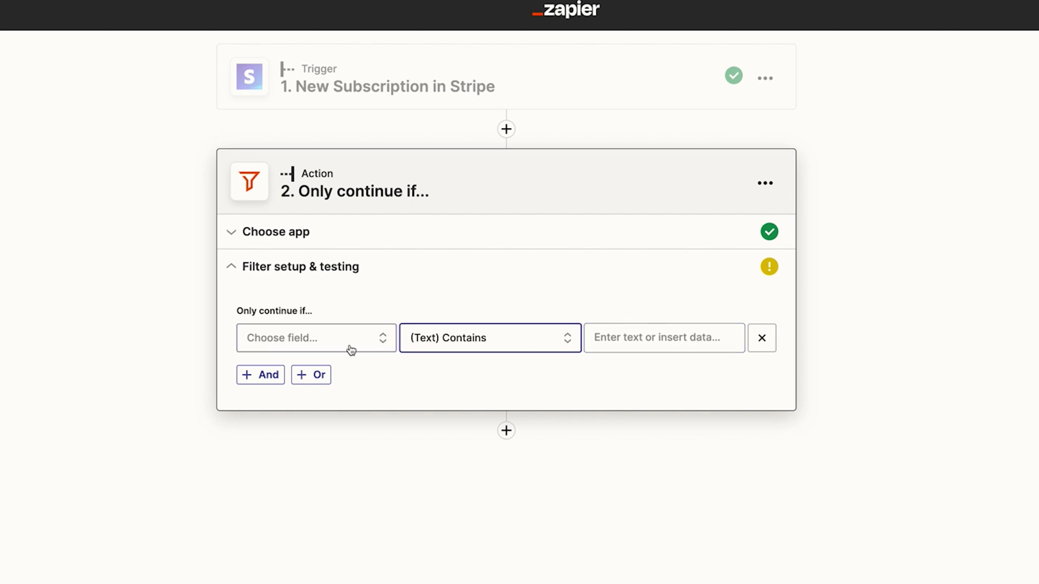
- Add a third step after the filter using Google Sheets with the Create Spreadsheet Row event
left_click(506, 430)
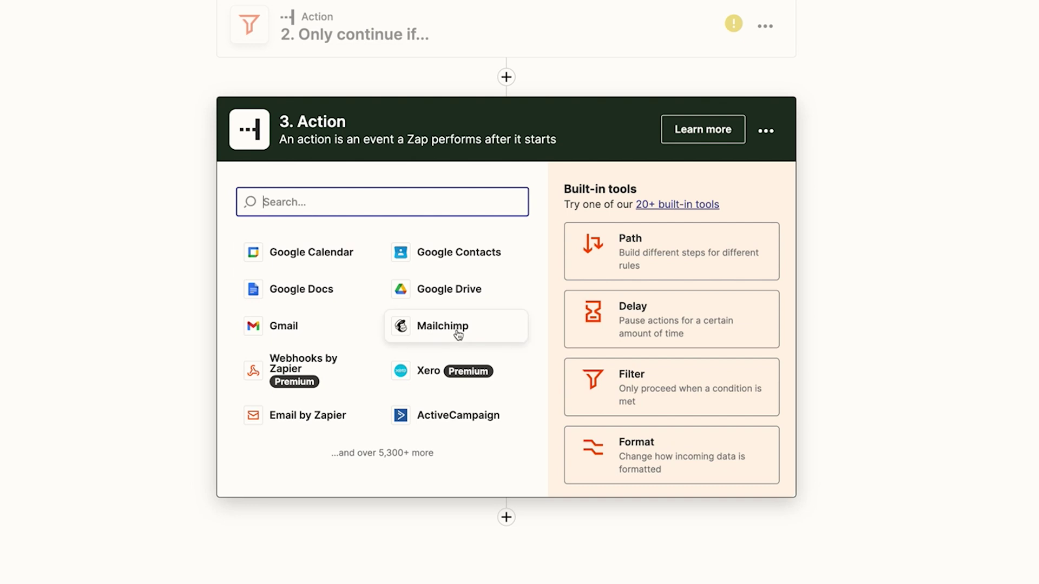
type("goog")
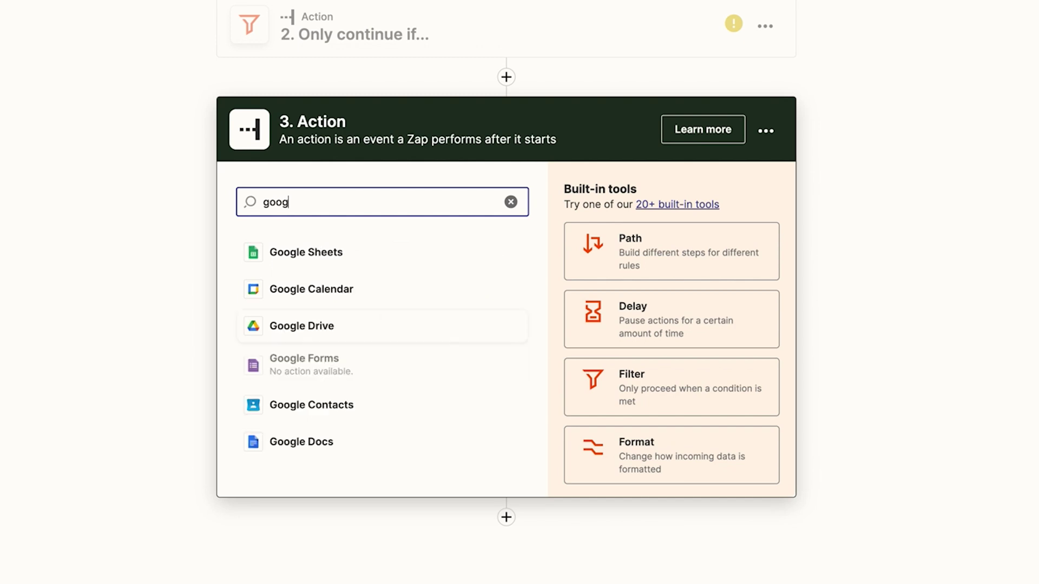
left_click(350, 261)
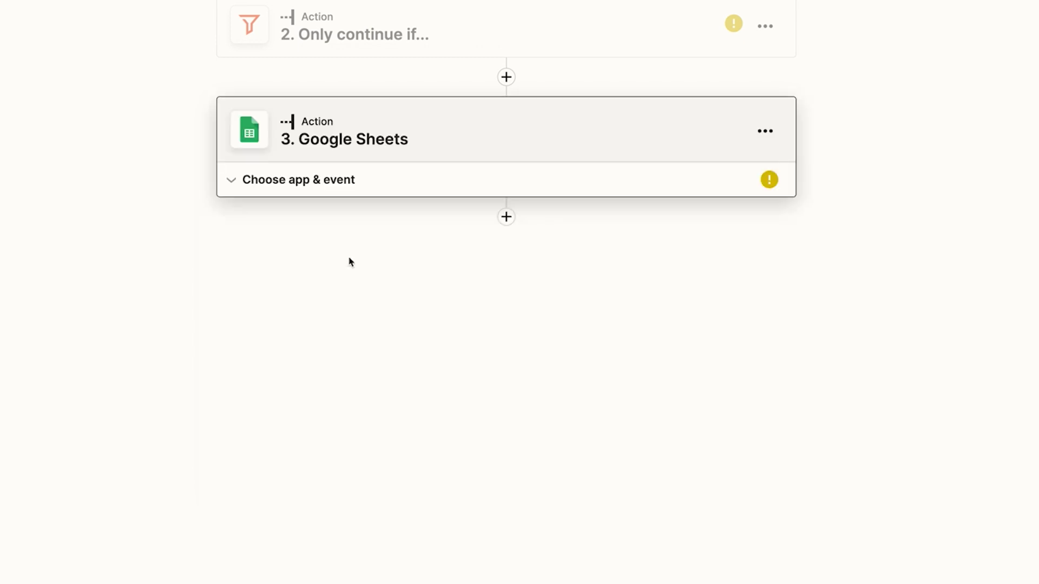
left_click(321, 304)
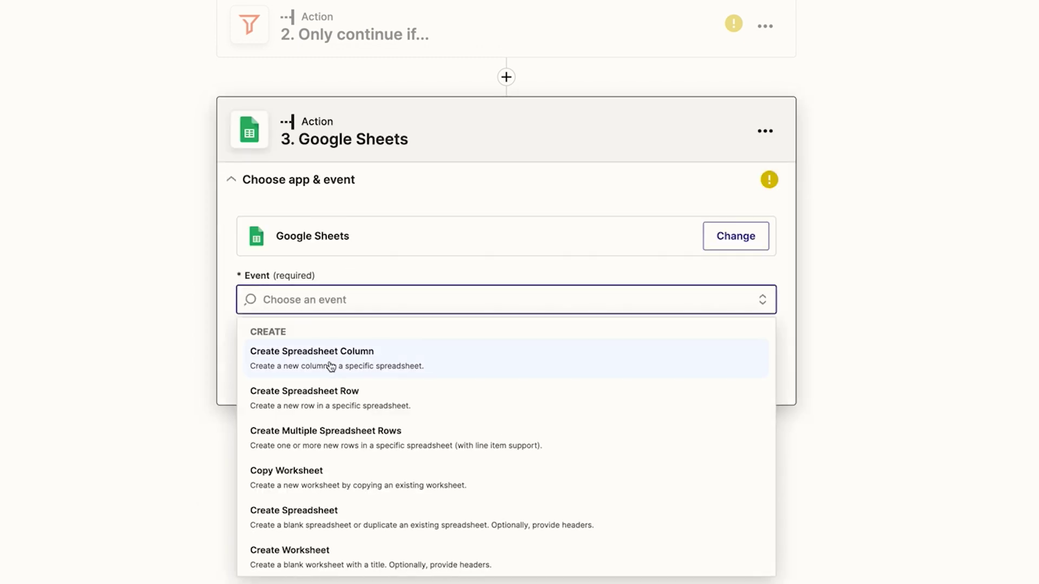
left_click(331, 398)
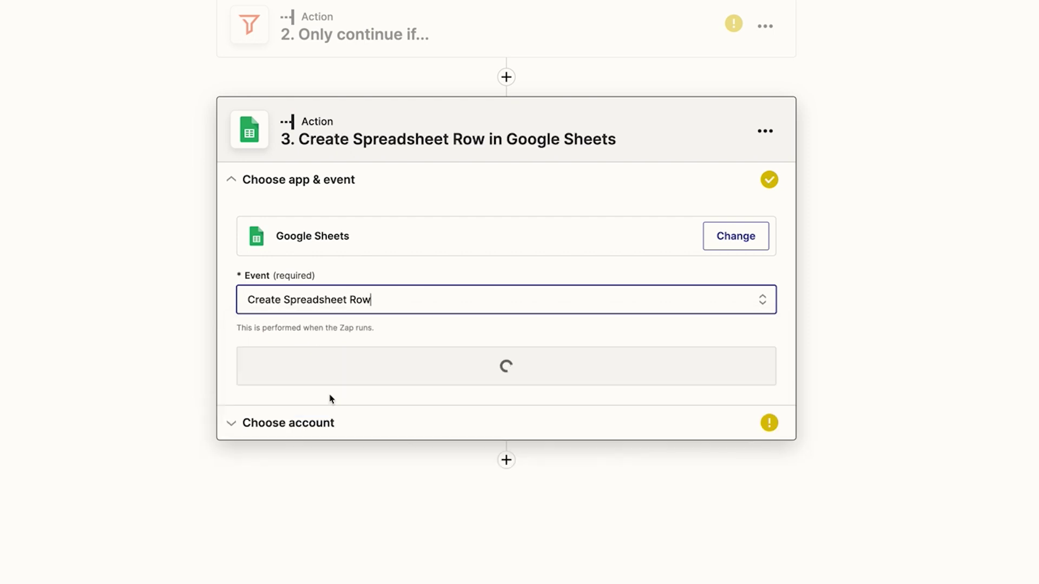
left_click(418, 375)
- Assign the Google Sheets account used in 31 Zaps to the spreadsheet row action and continue to its setup
left_click(336, 279)
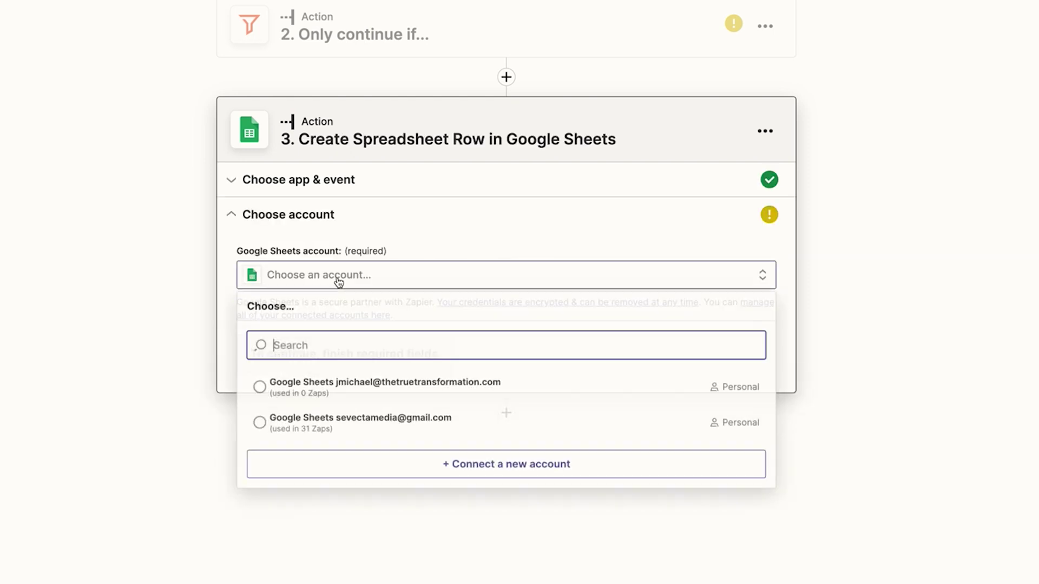
left_click(350, 424)
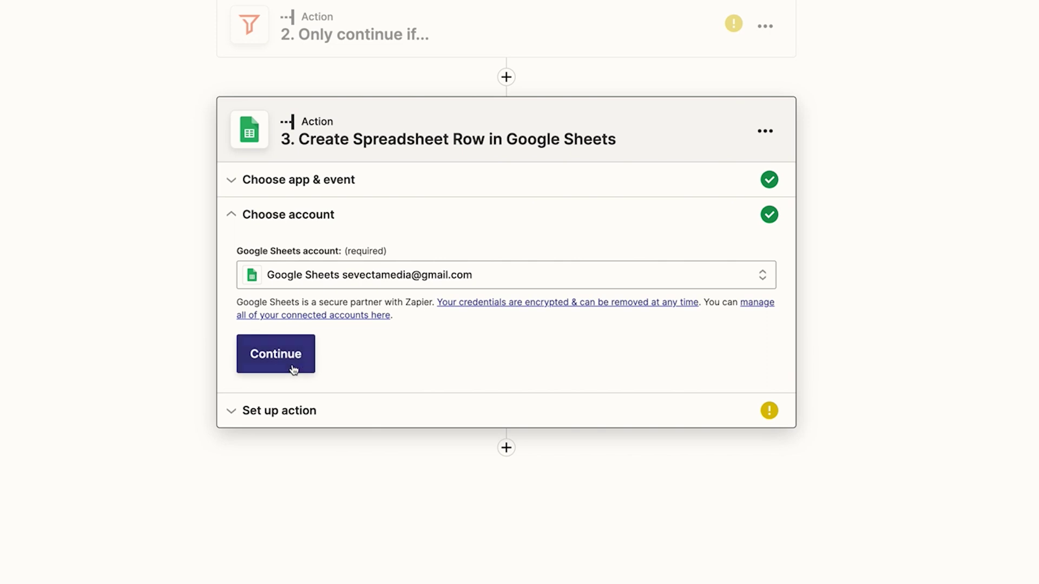
left_click(271, 352)
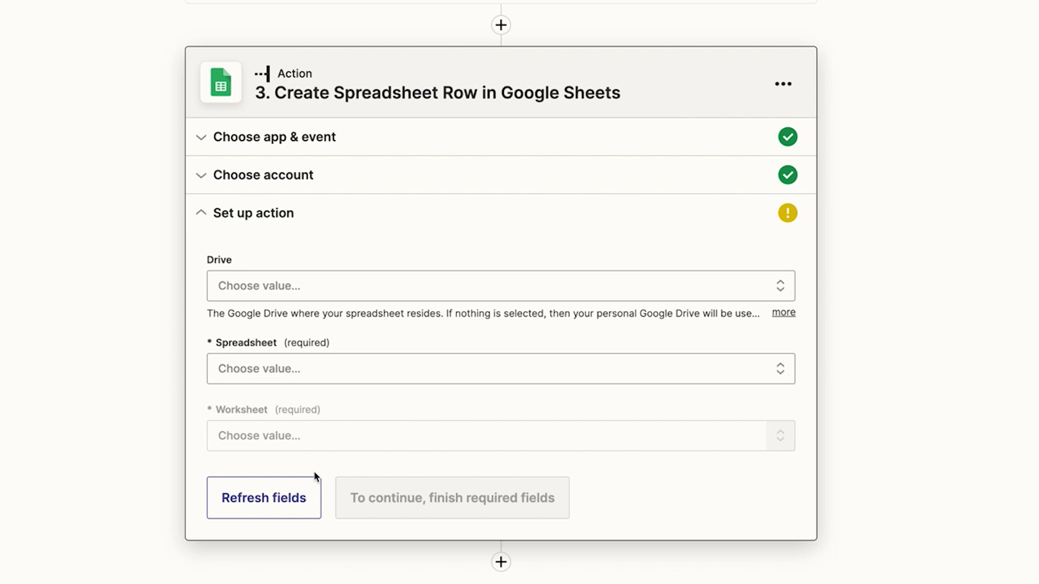
- Add a fourth step after the Google Sheets action using Gmail with the Send Email event
left_click(501, 565)
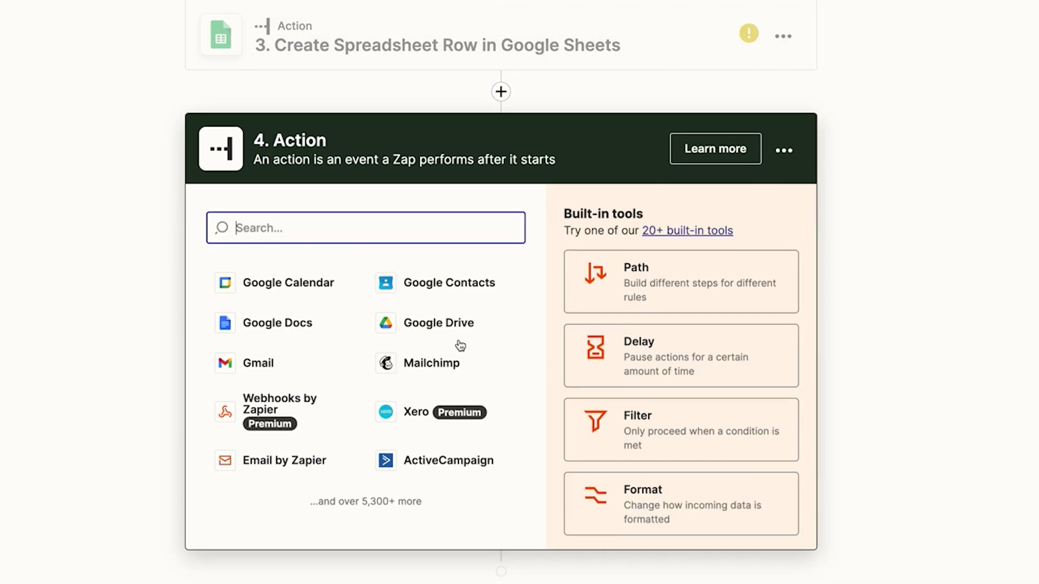
left_click(256, 359)
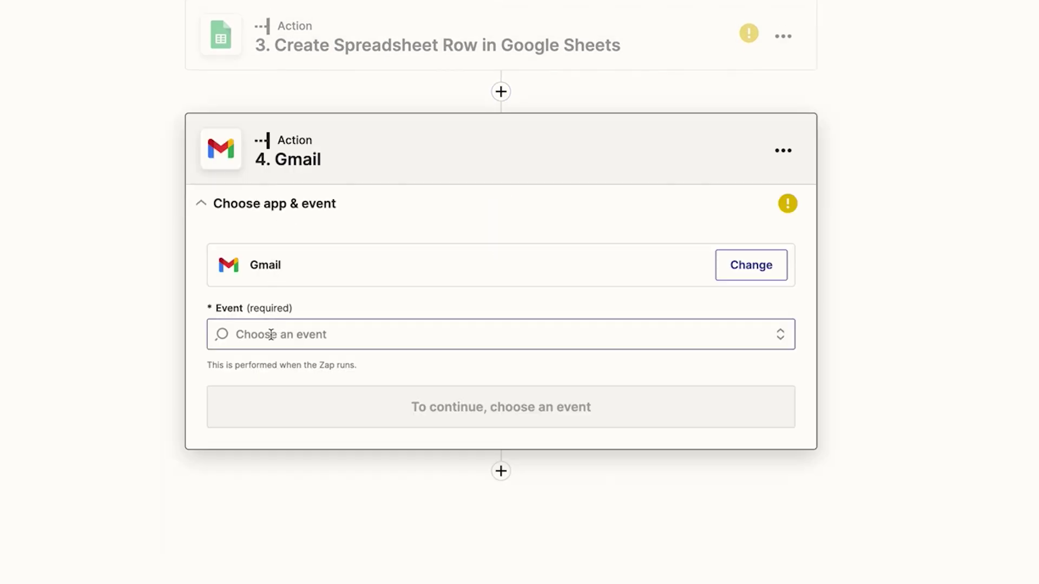
left_click(271, 335)
scroll(325, 415, "down", 1)
scroll(325, 416, "down", 1)
left_click(308, 502)
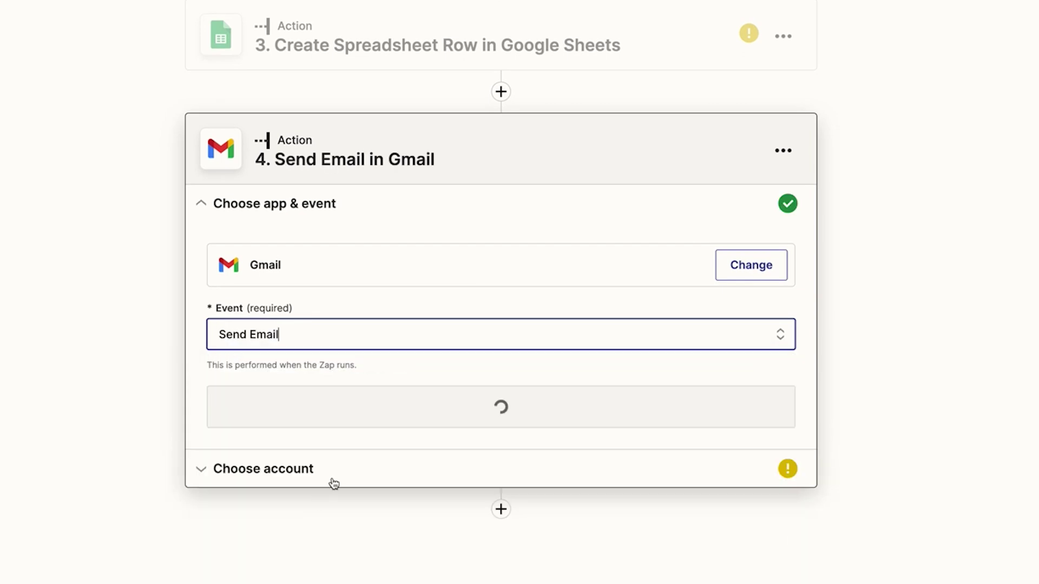
left_click(327, 404)
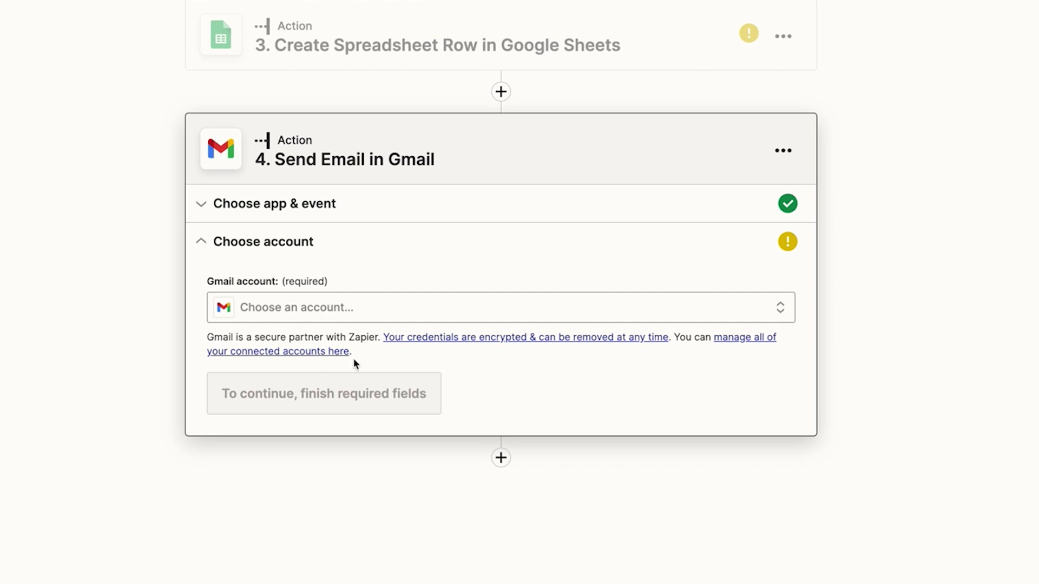
- Assign the Gmail account used in 1 Zap to the Send Email action and continue to its setup
left_click(340, 316)
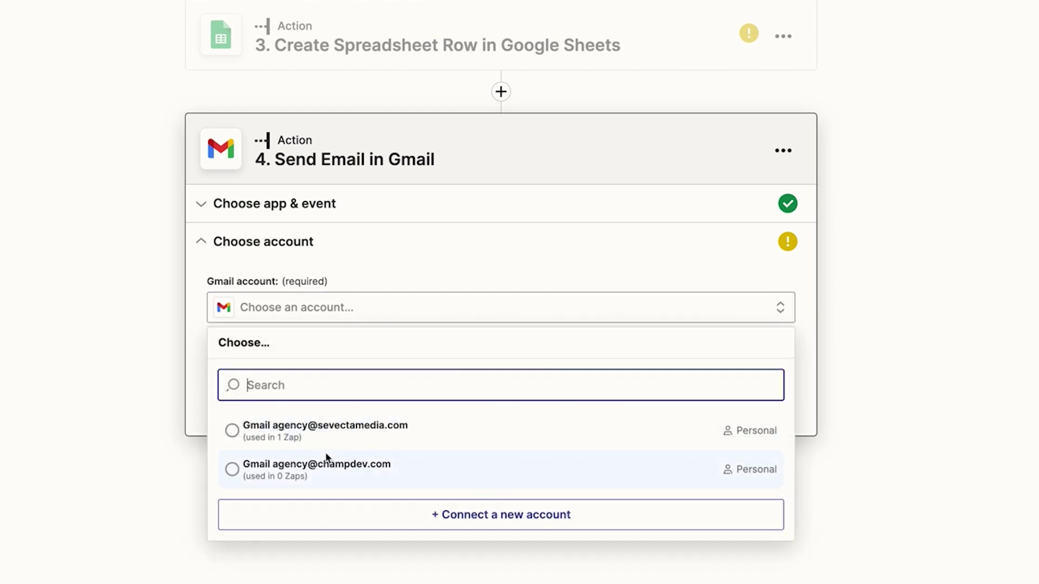
left_click(306, 436)
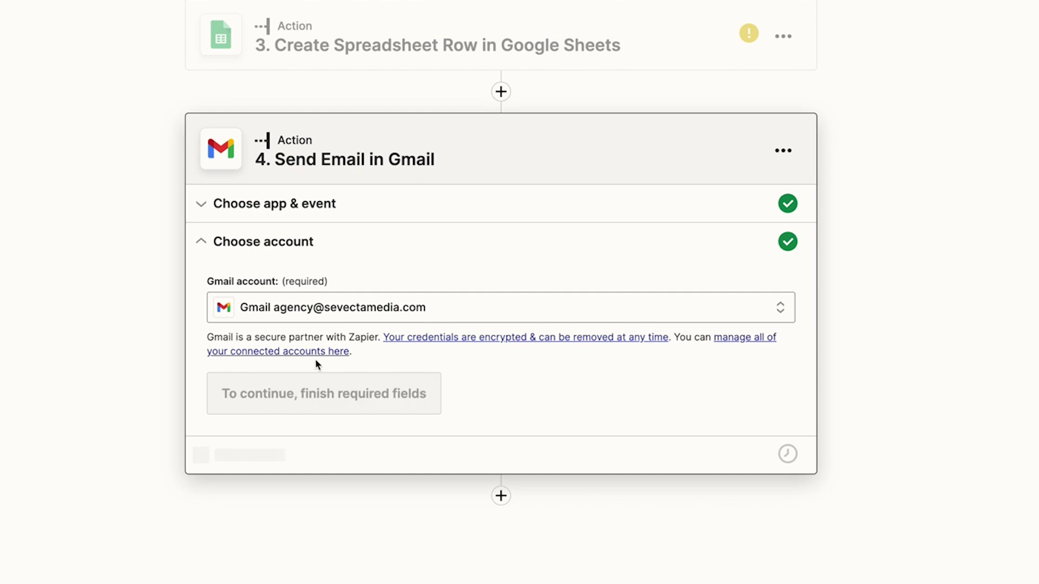
left_click(293, 381)
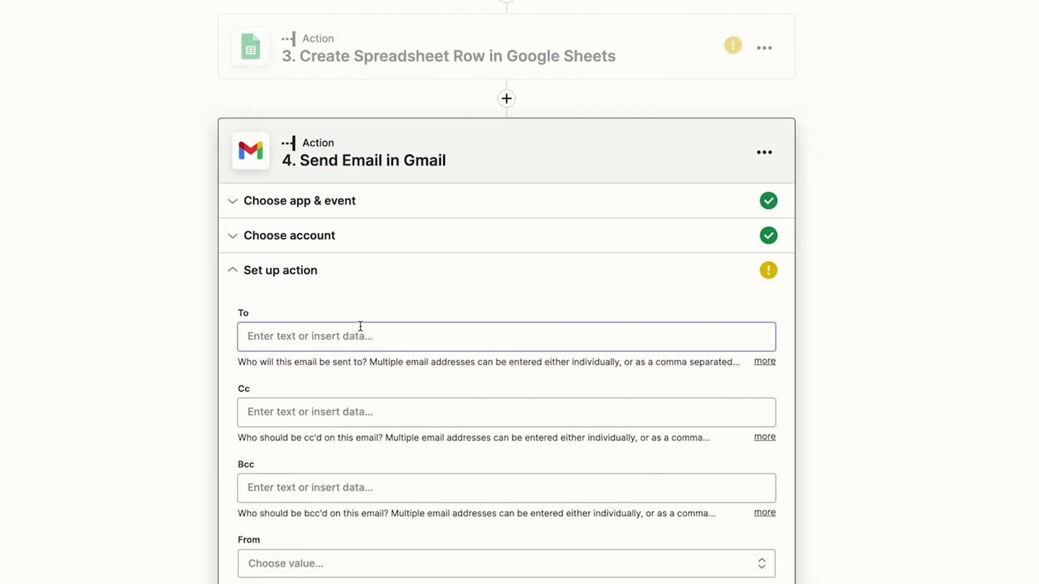
- Review the Send Email setup fields from the recipients through subject, body, signature and attachments
scroll(377, 308, "down", 2)
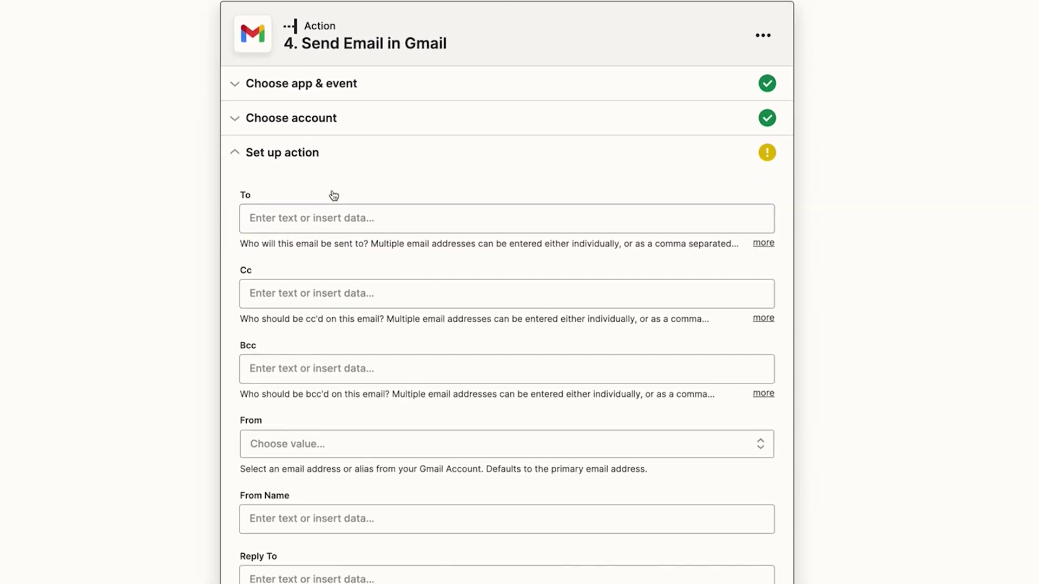
left_click(308, 220)
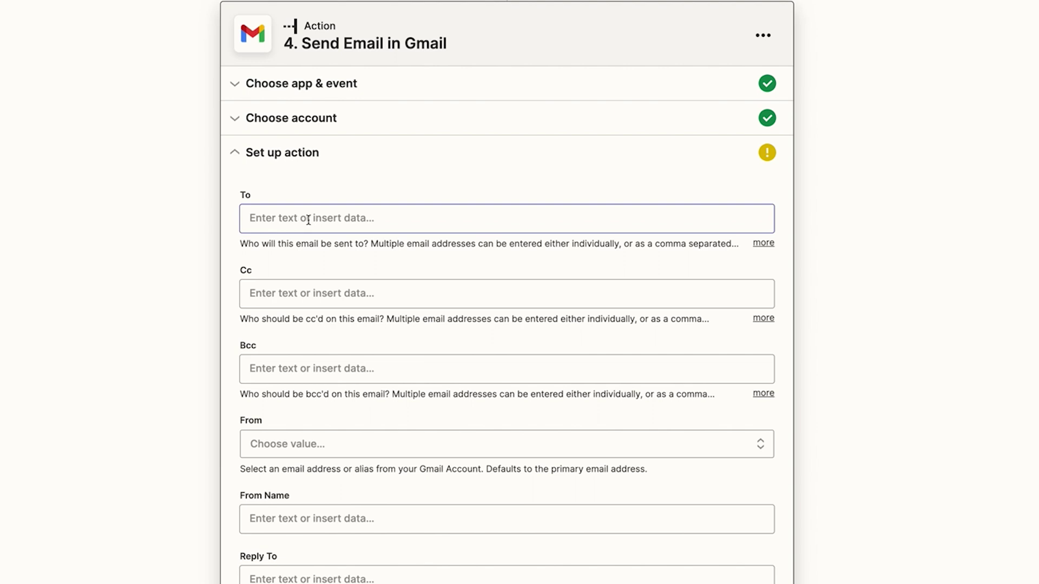
scroll(308, 221, "down", 2)
left_click(308, 224)
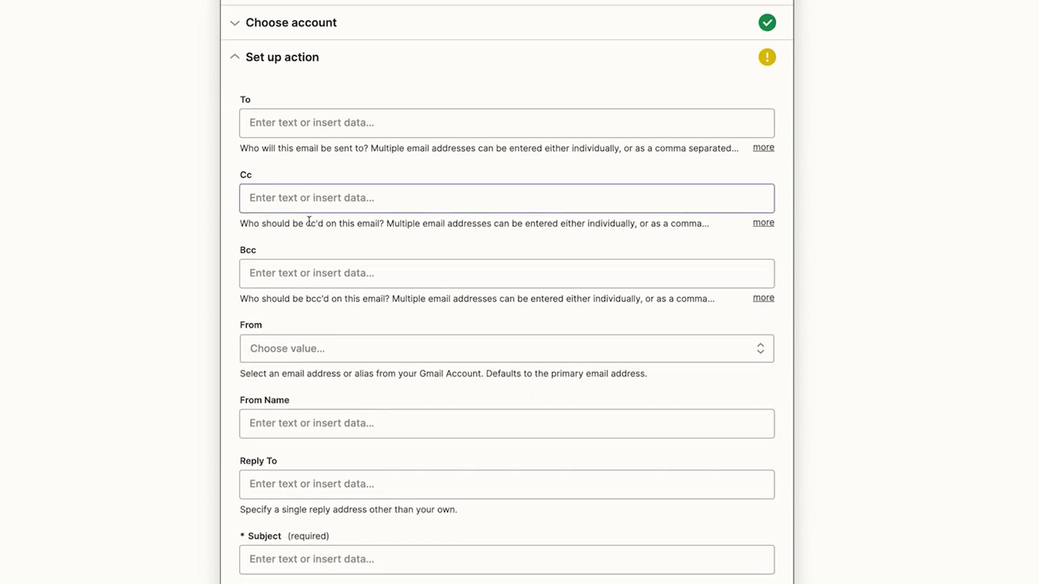
scroll(308, 221, "down", 1)
scroll(301, 311, "down", 1)
scroll(302, 312, "down", 3)
scroll(319, 306, "down", 5)
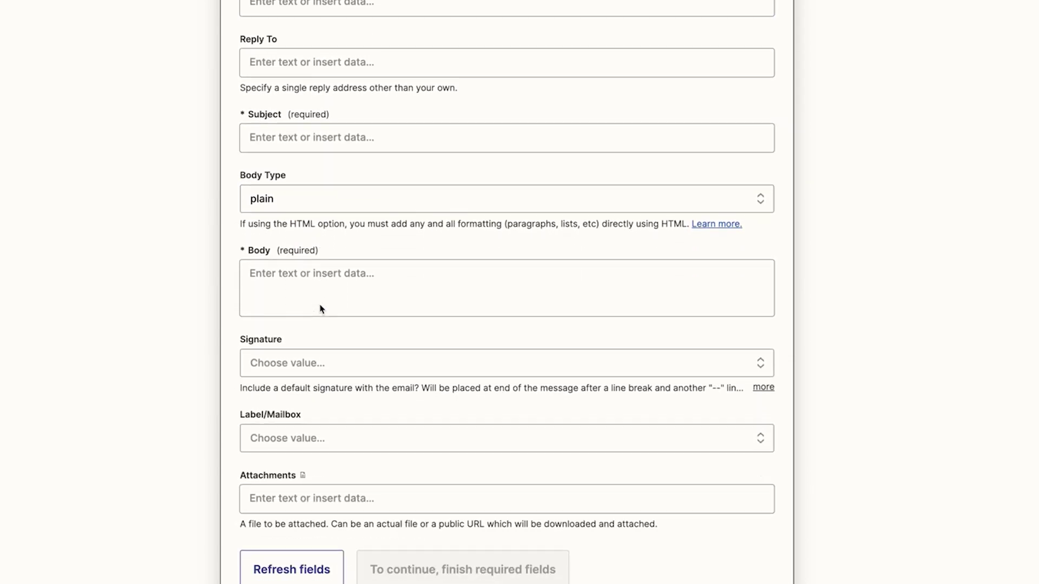
scroll(320, 309, "down", 1)
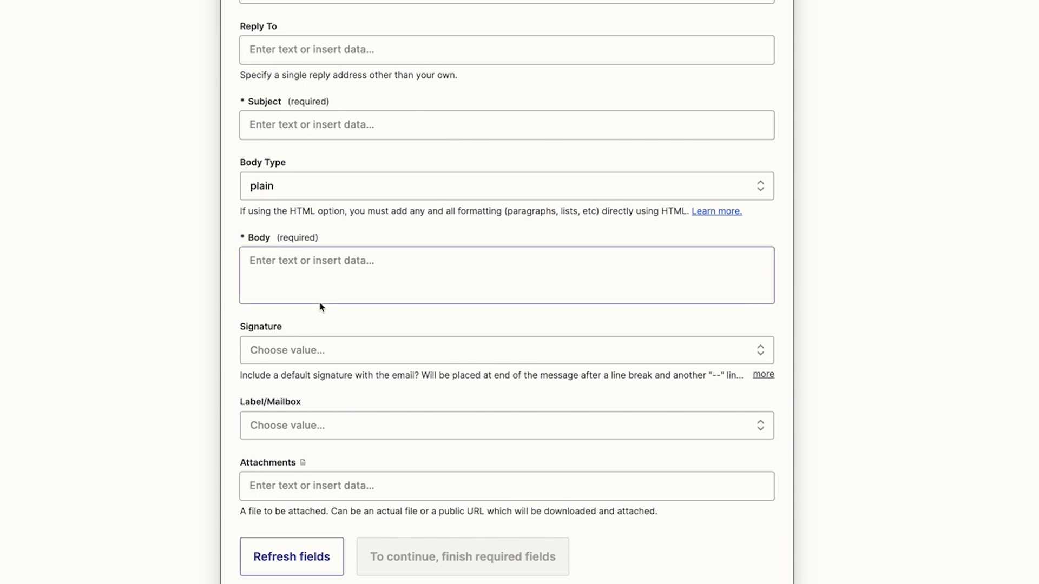
scroll(325, 287, "down", 2)
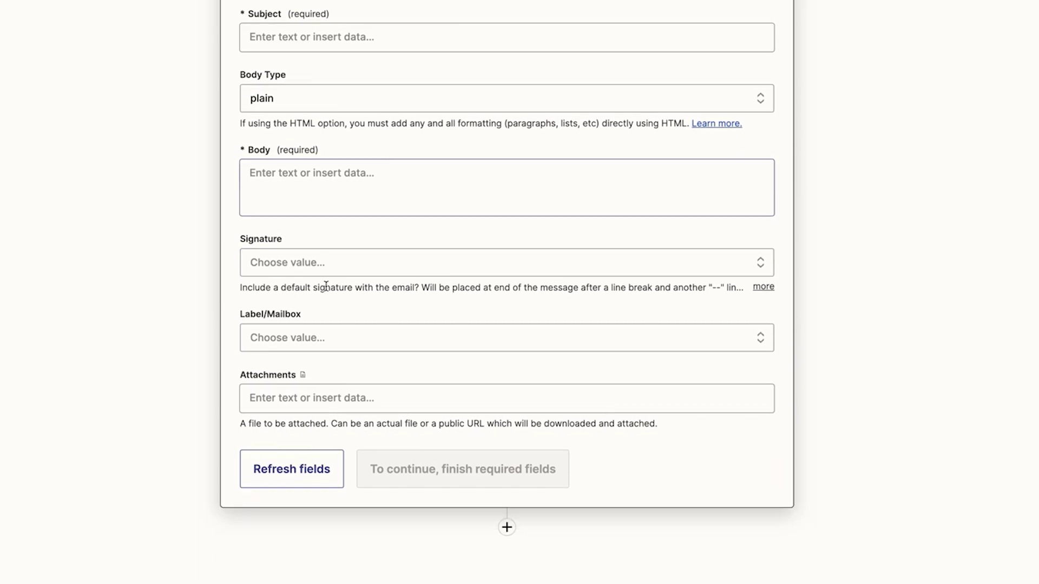
- Add a fifth step after the Gmail action using Delay by Zapier with the Delay For event and continue to its setup
scroll(427, 389, "up", 8)
scroll(431, 390, "up", 2)
scroll(431, 389, "down", 7)
scroll(489, 514, "down", 3)
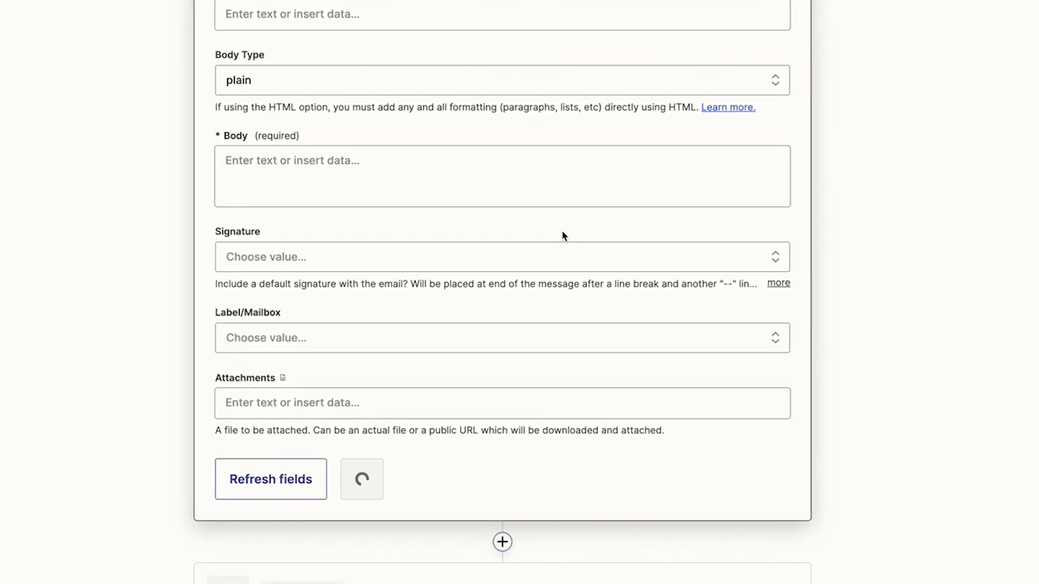
type("wait")
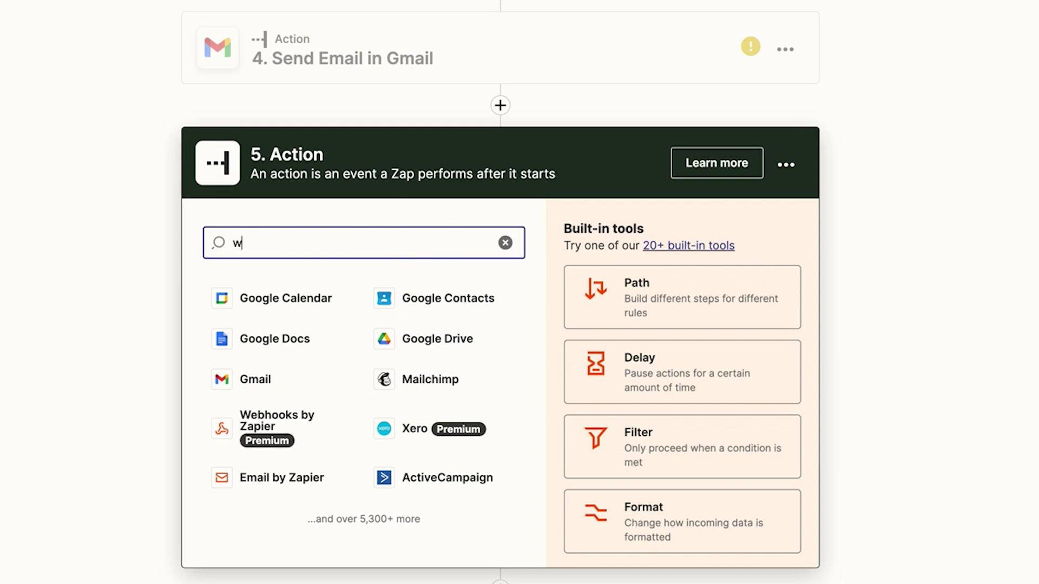
left_click(504, 242)
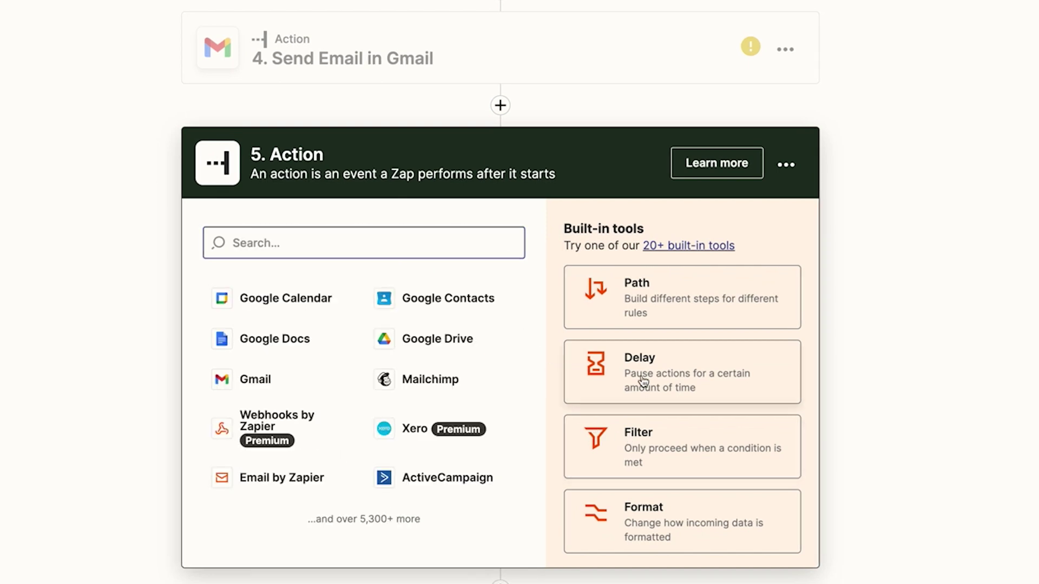
left_click(642, 378)
left_click(318, 407)
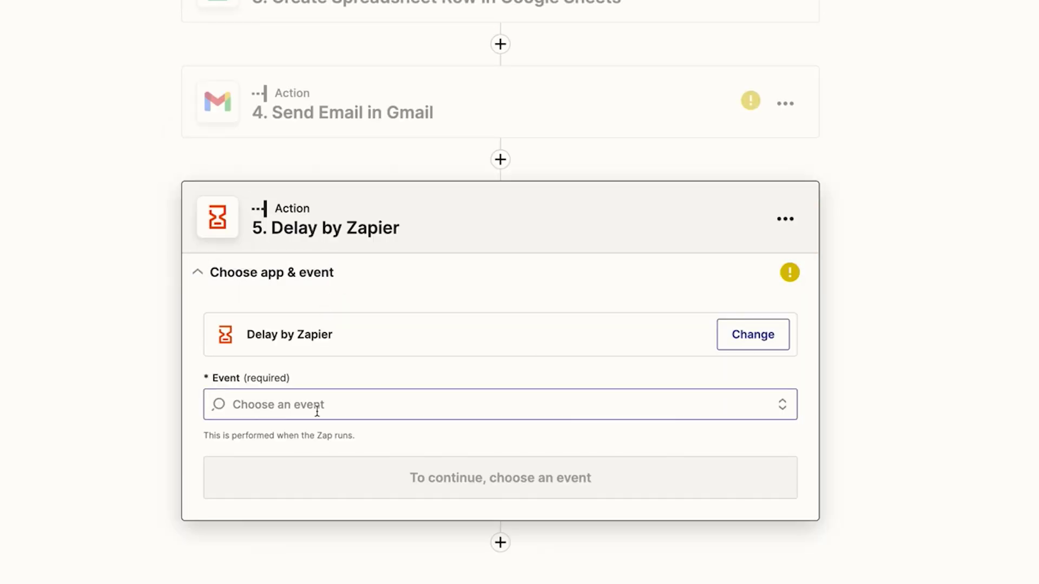
left_click(313, 466)
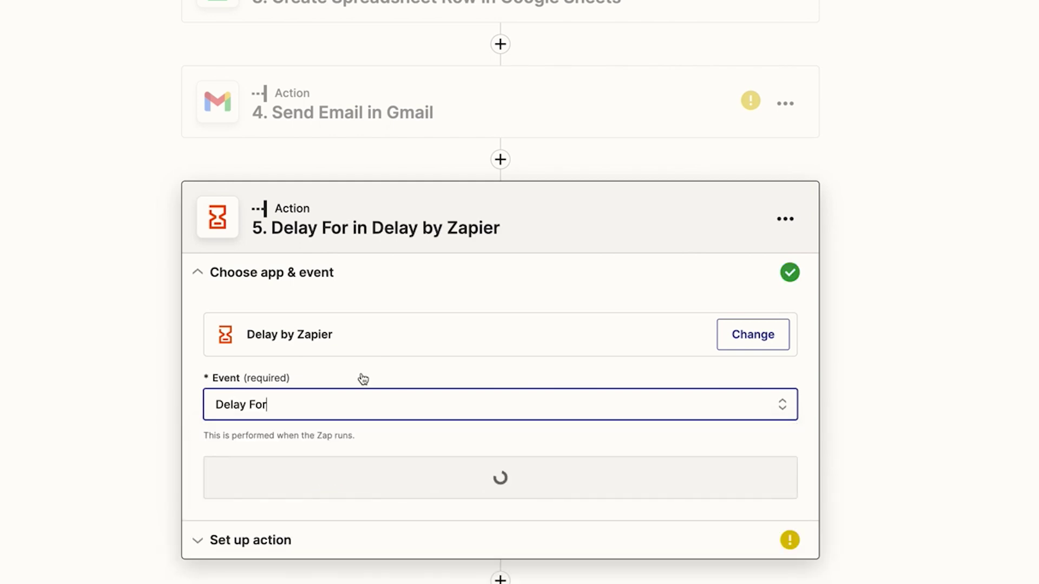
left_click(464, 456)
- Set the Delay For action to wait 5 minutes and proceed to its test section
left_click(292, 345)
left_click(199, 363)
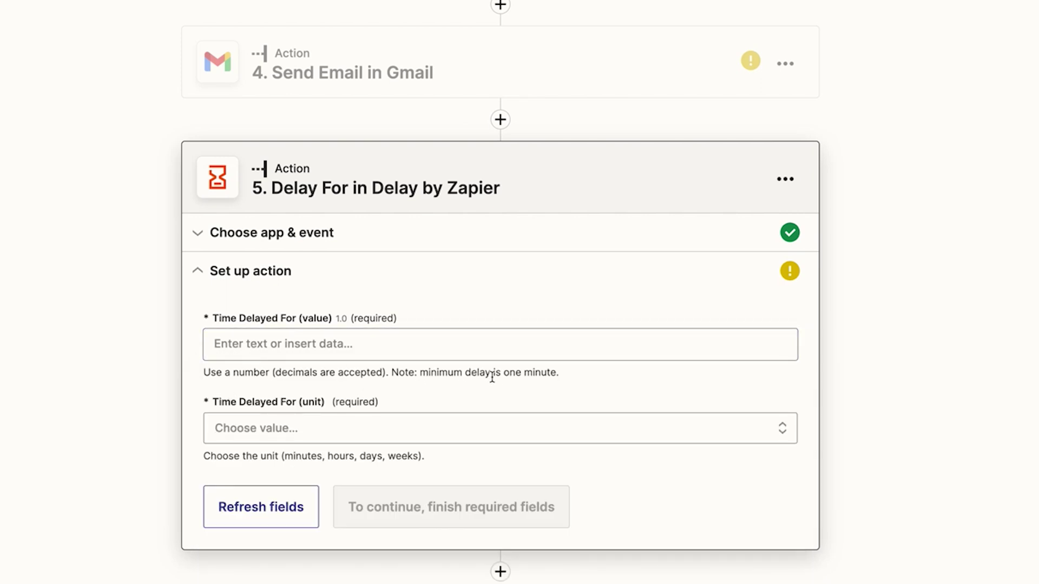
left_click(288, 349)
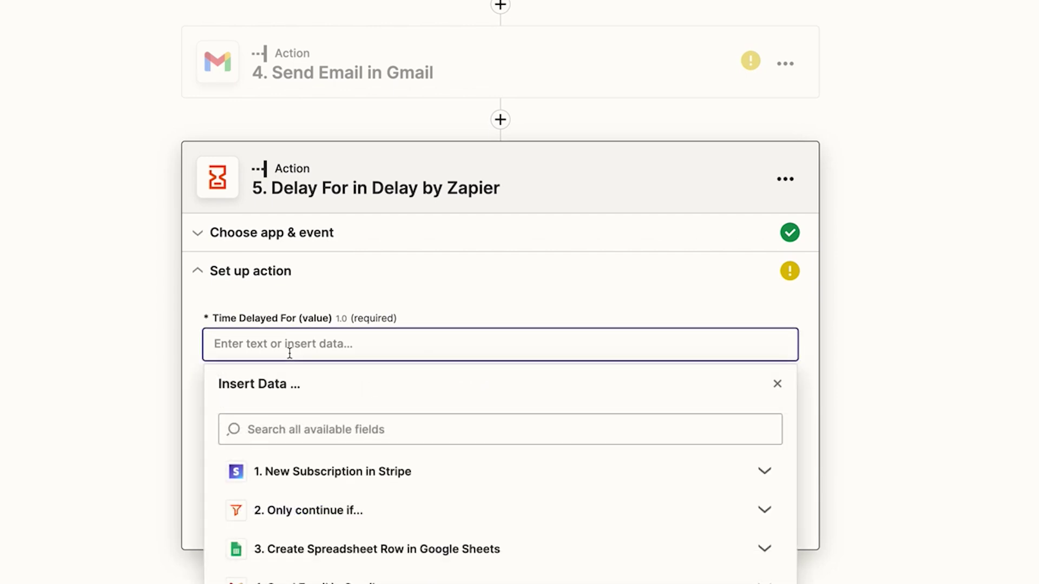
type("5")
left_click(602, 366)
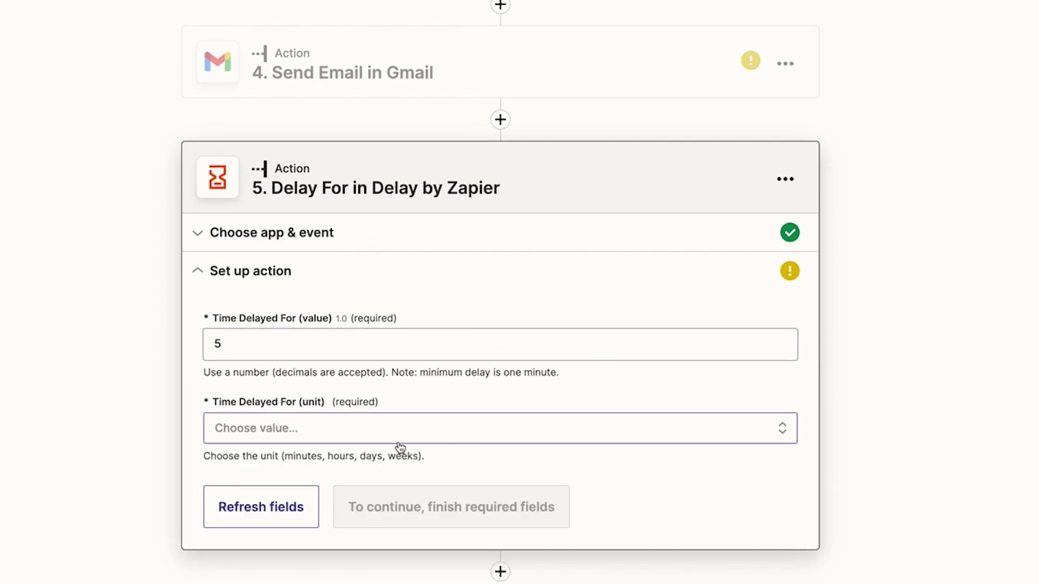
scroll(336, 476, "down", 2)
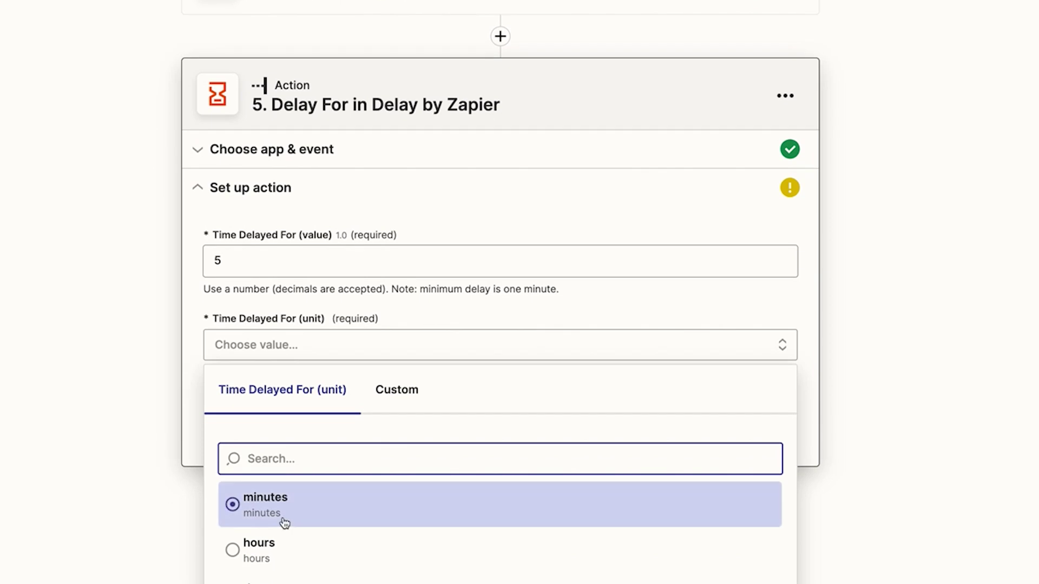
left_click(285, 521)
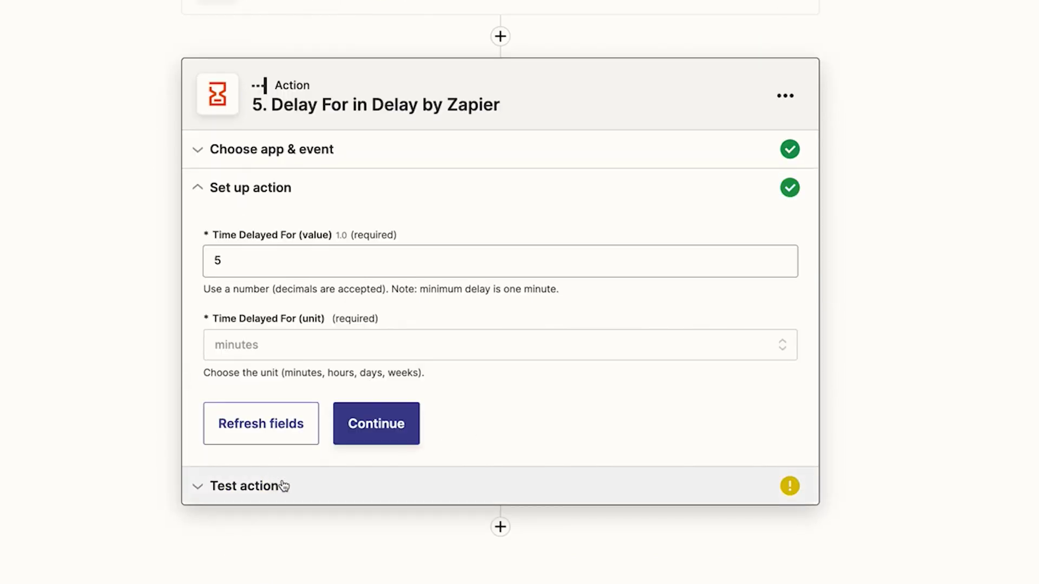
left_click(299, 485)
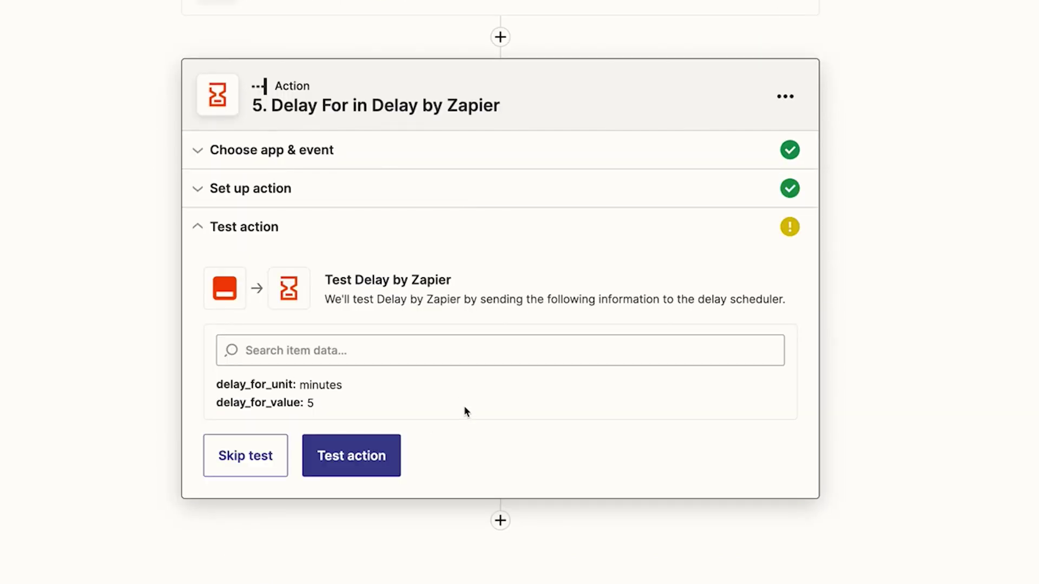
- Add a sixth step after the delay, using Trainerize as the action app
left_click(500, 520)
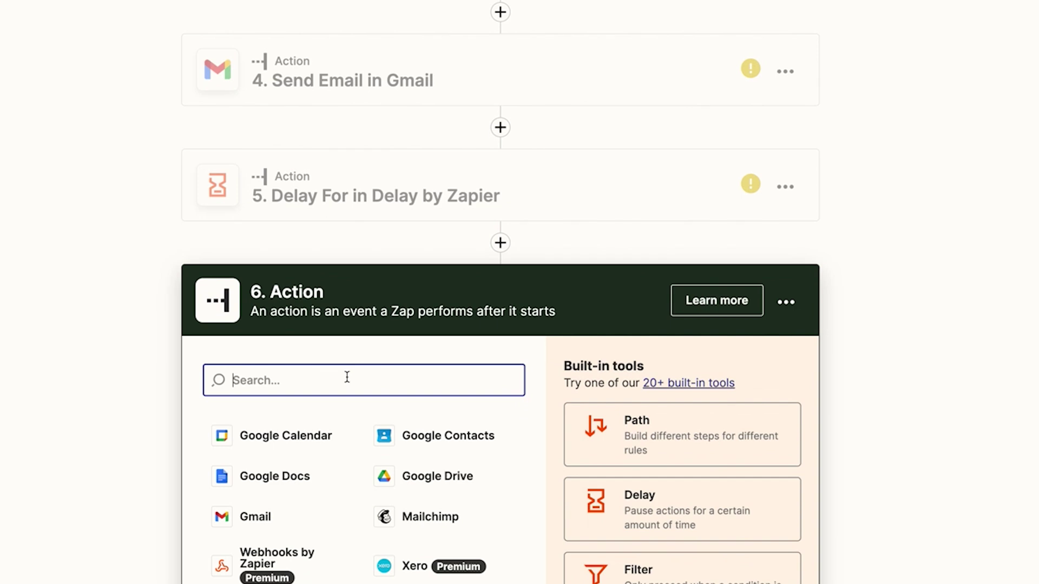
type("train")
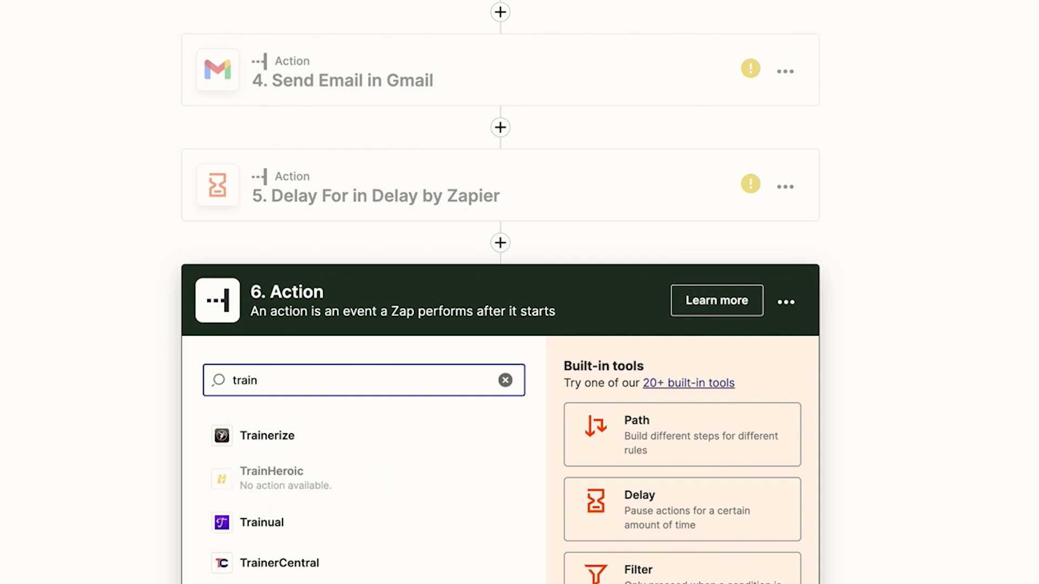
left_click(348, 448)
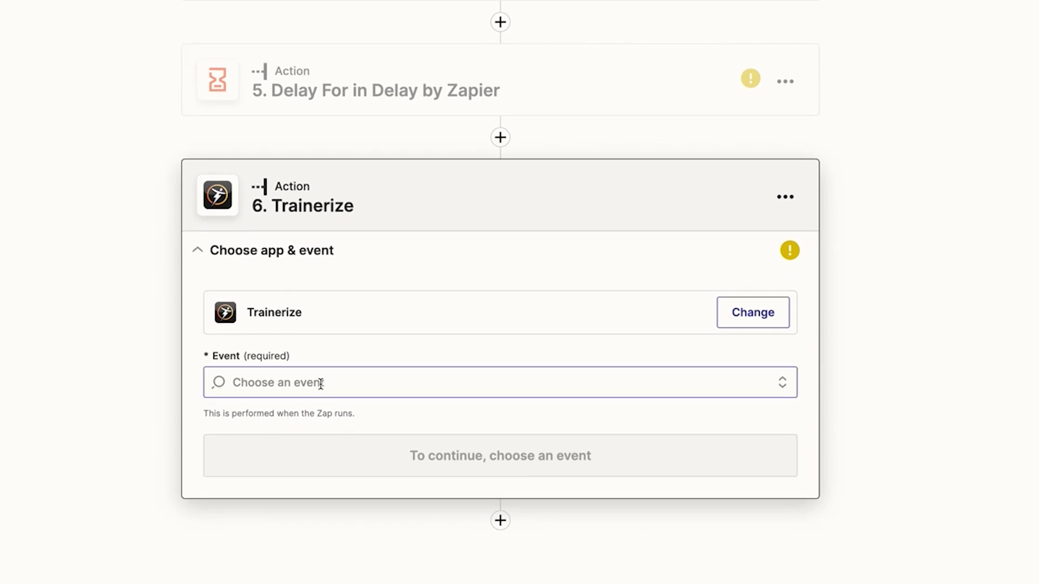
scroll(320, 384, "up", 3)
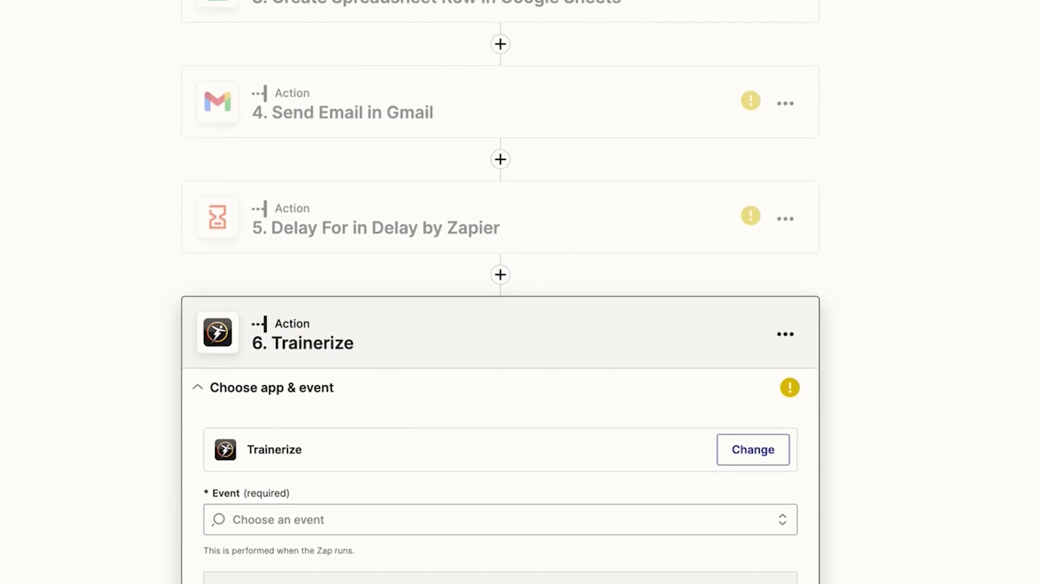
scroll(295, 324, "down", 2)
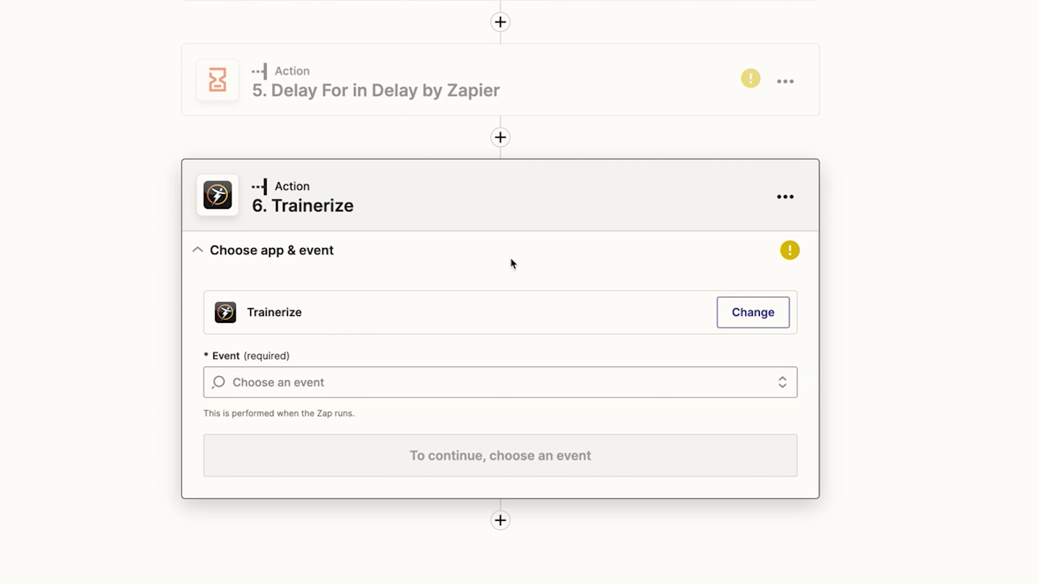
scroll(512, 262, "up", 2)
scroll(513, 262, "up", 2)
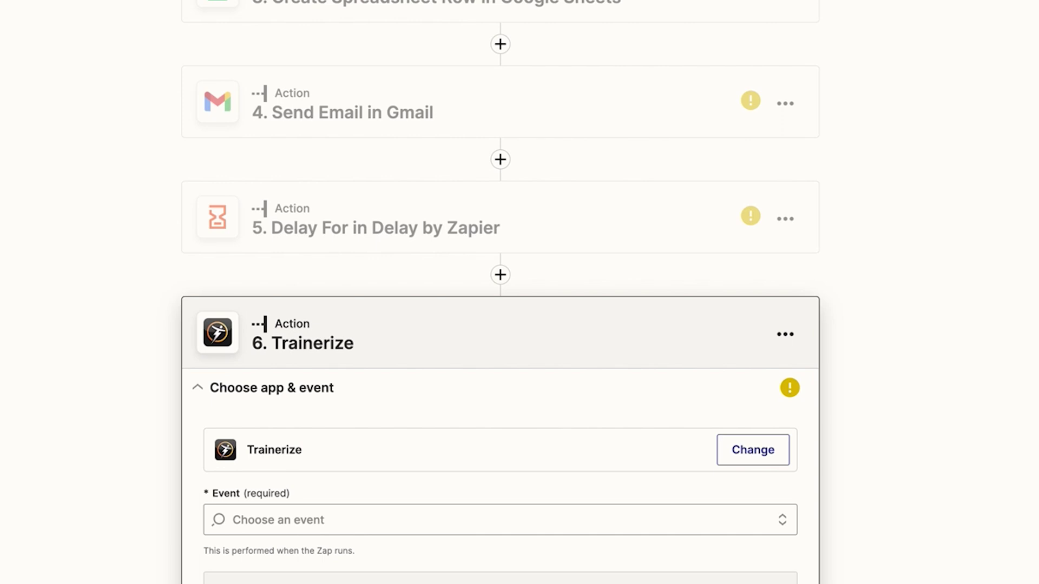
scroll(500, 292, "down", 1)
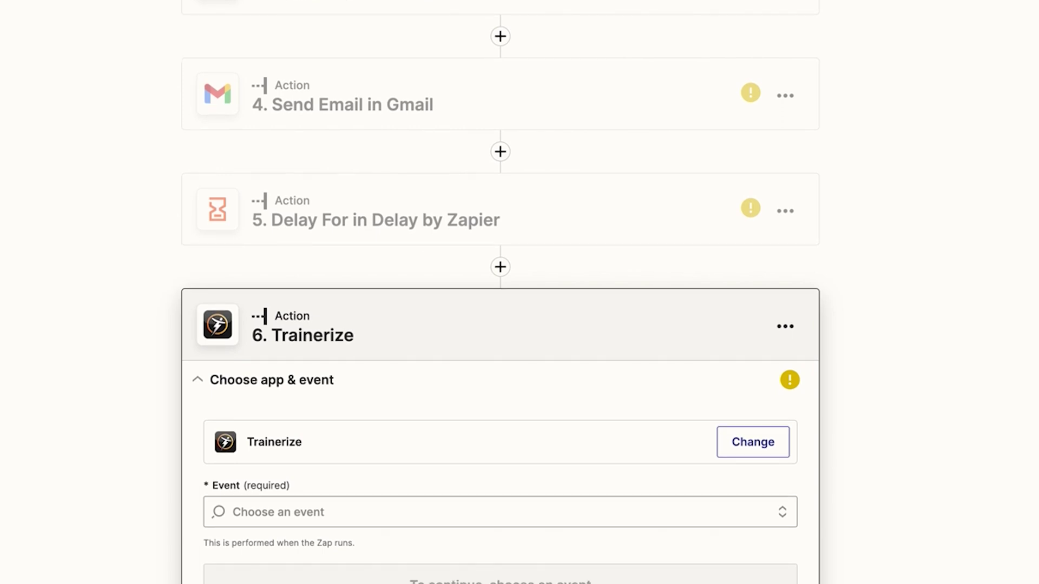
scroll(287, 329, "down", 3)
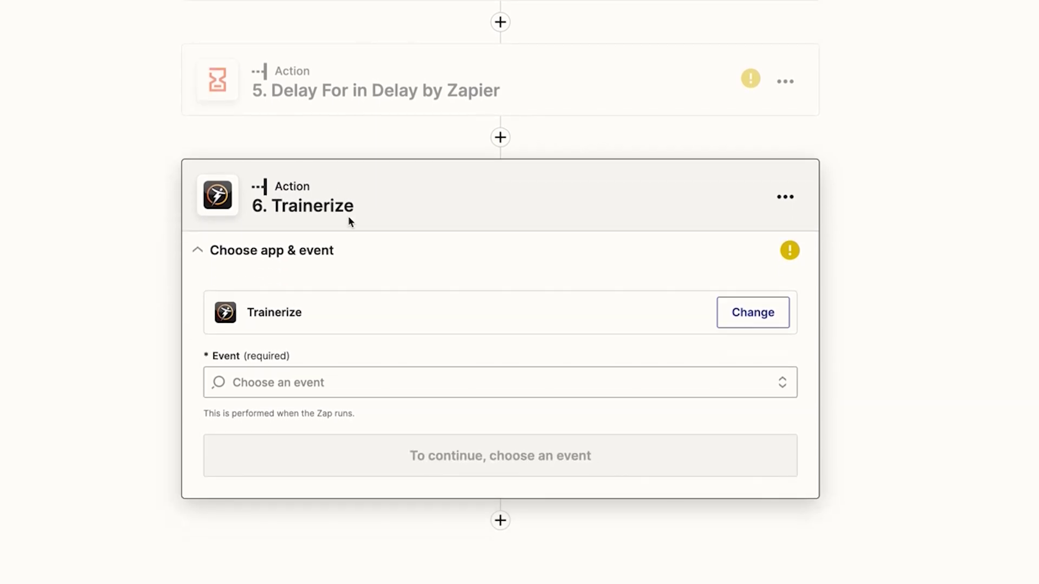
scroll(395, 233, "up", 3)
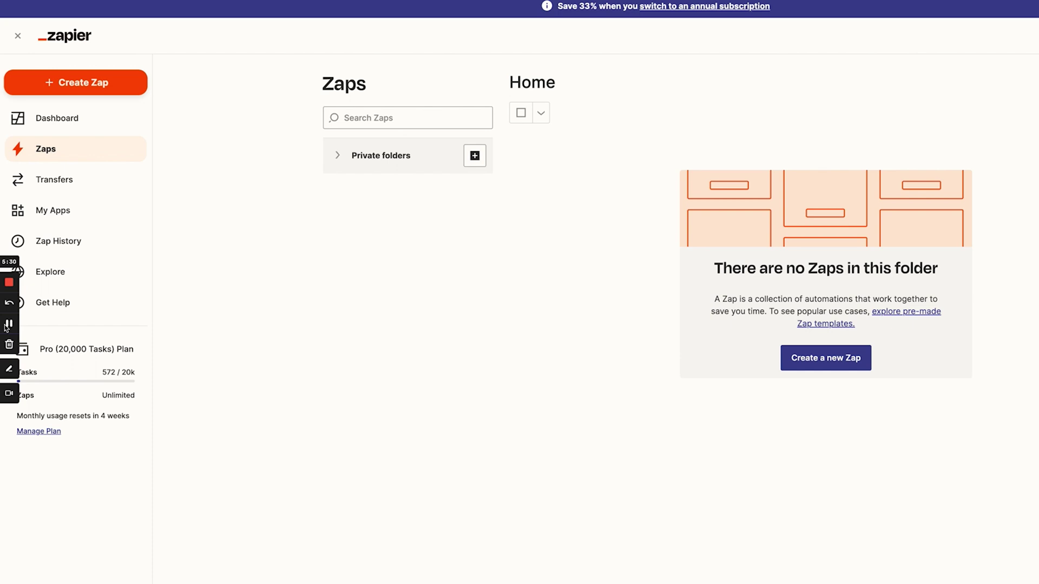
- Create a new Zap from the Zaps overview and choose Stripe as its trigger app
left_click(75, 82)
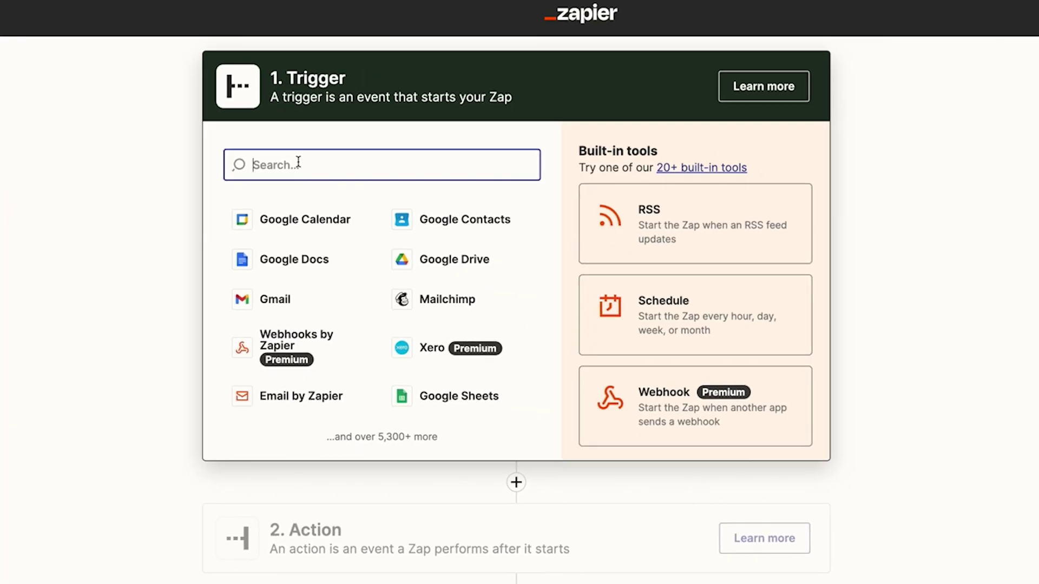
type("stripe")
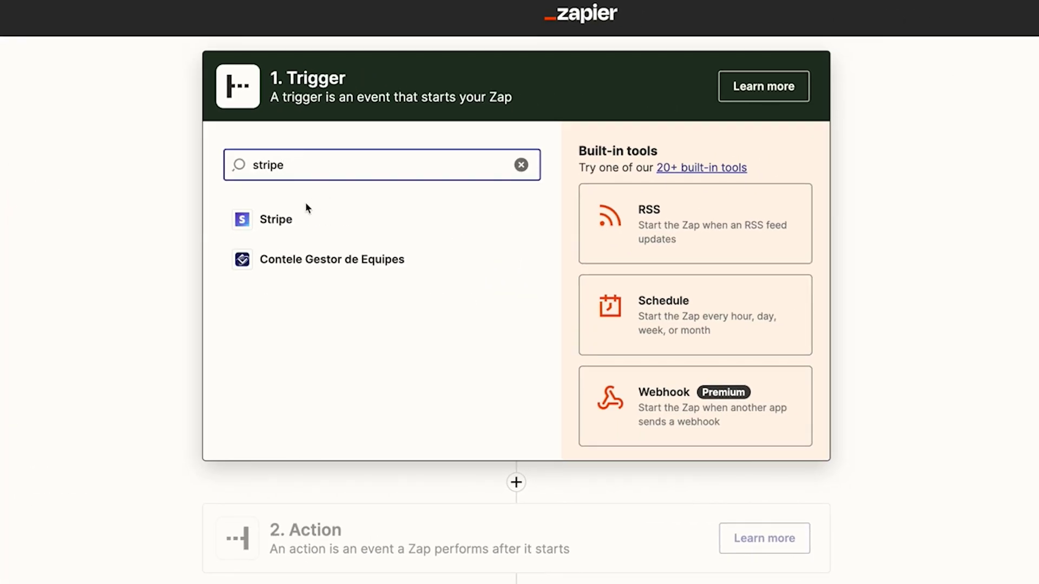
left_click(289, 219)
- Set the Stripe trigger's event to New Payment and continue to the account selection
left_click(319, 269)
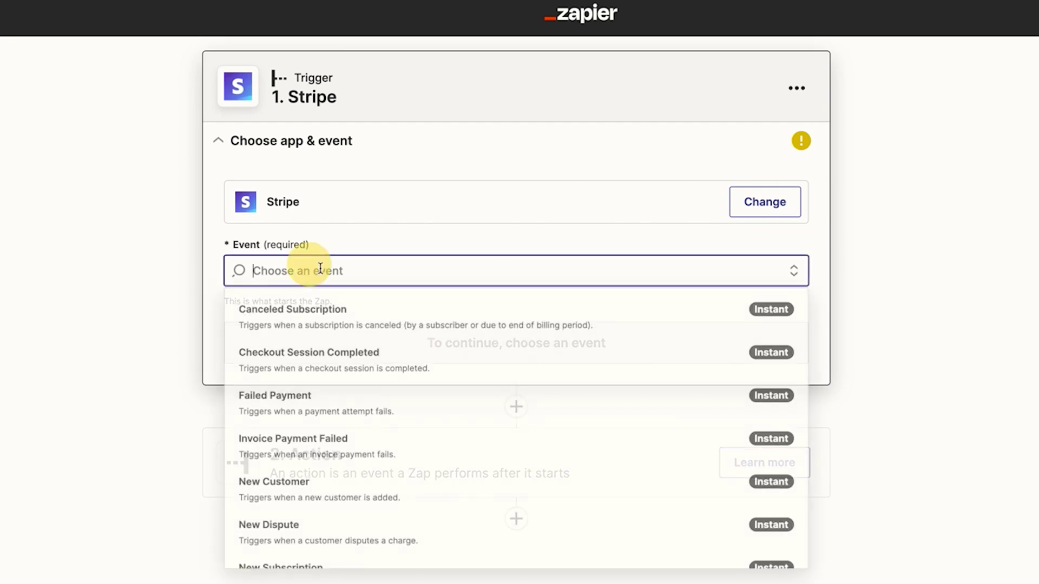
scroll(336, 373, "down", 2)
scroll(333, 377, "down", 5)
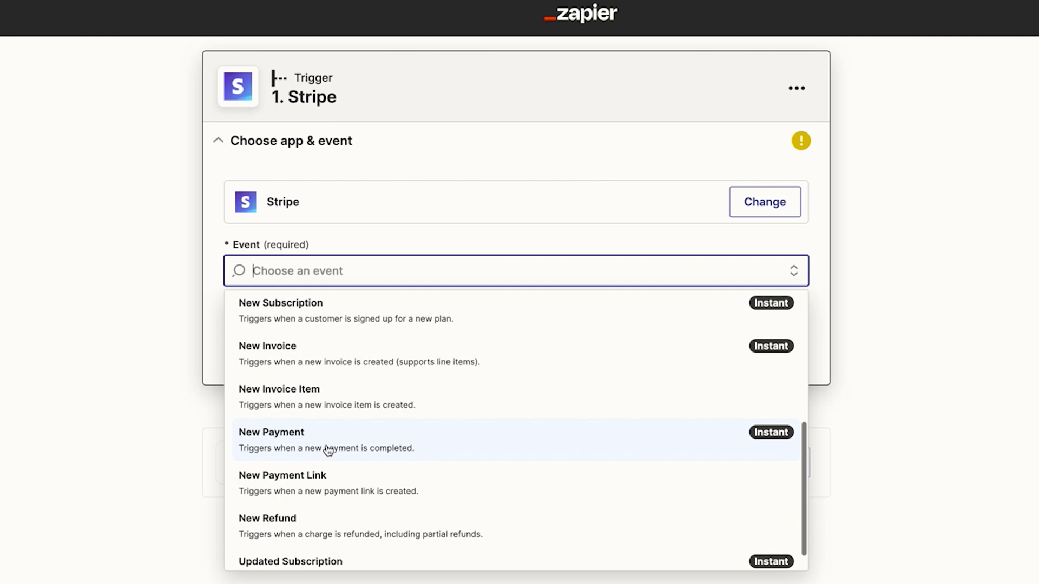
left_click(324, 448)
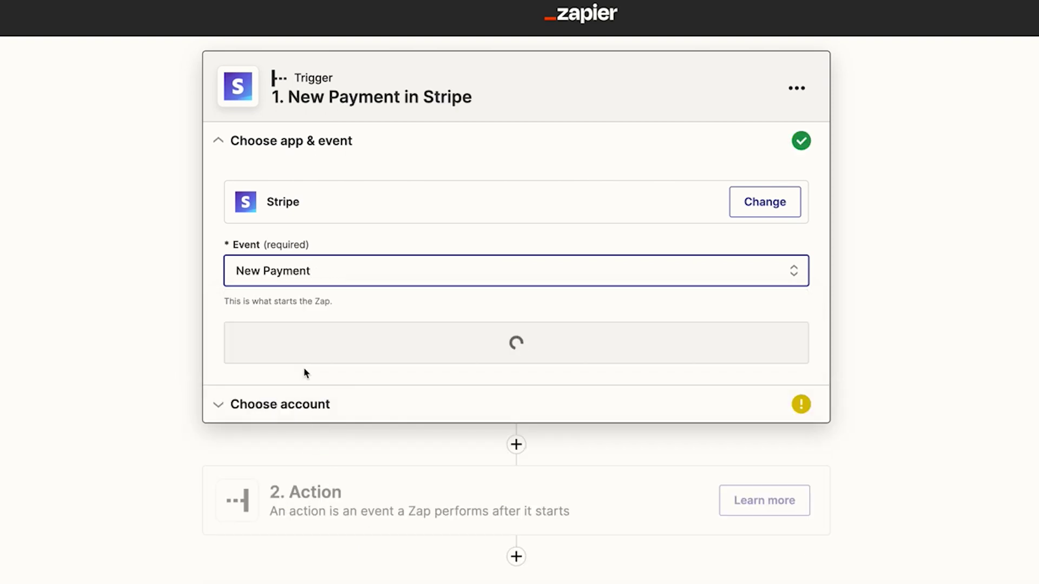
left_click(361, 349)
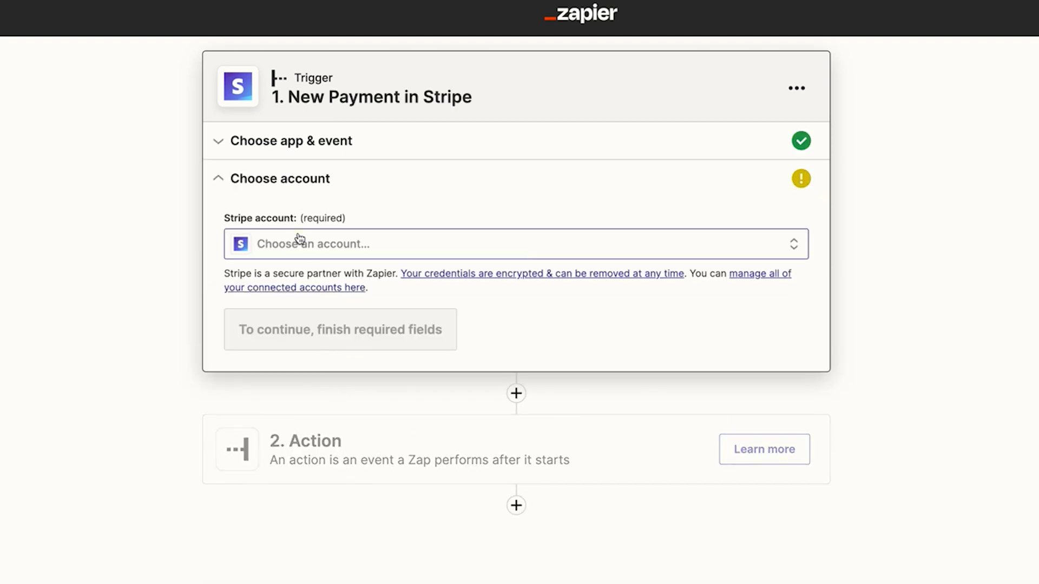
- Assign the connected Stripe account to the New Payment trigger and run the trigger test
left_click(299, 238)
left_click(346, 411)
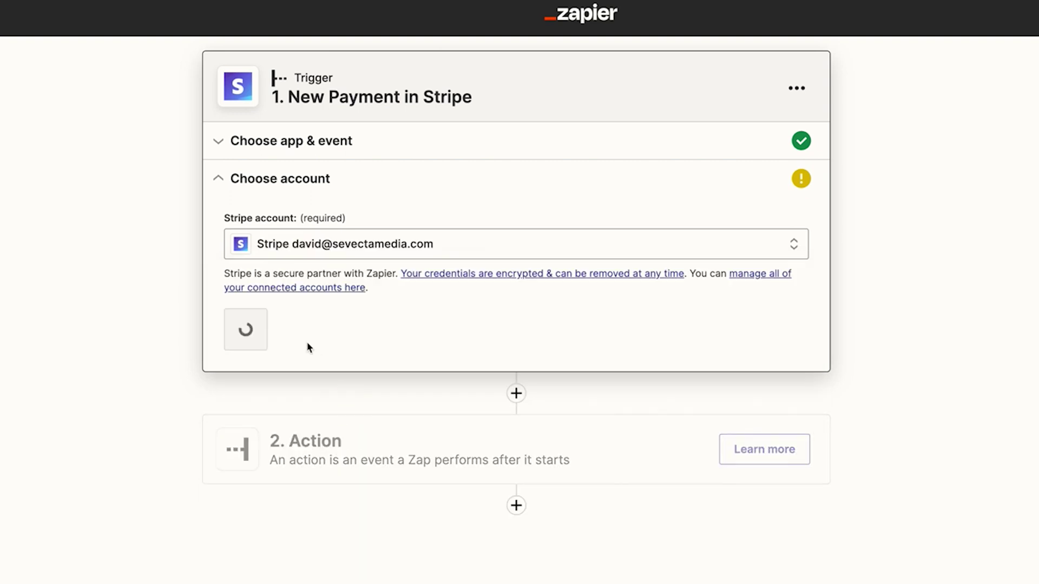
left_click(269, 331)
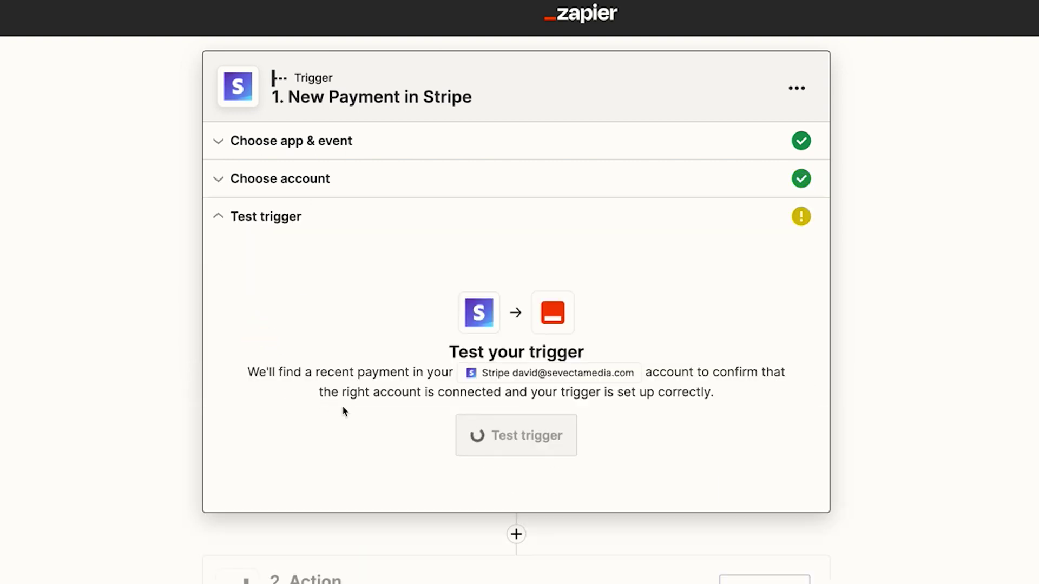
left_click(496, 445)
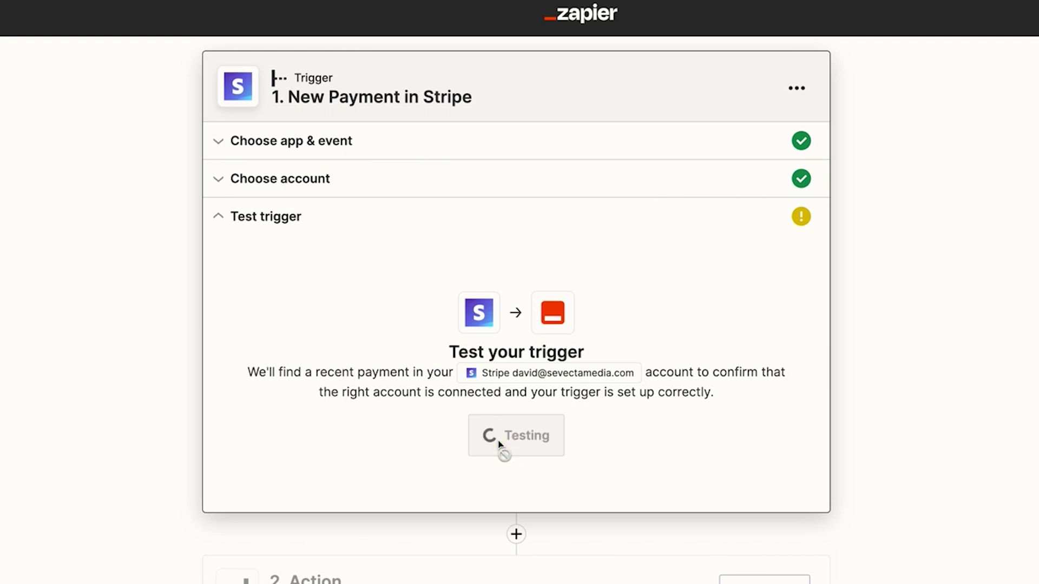
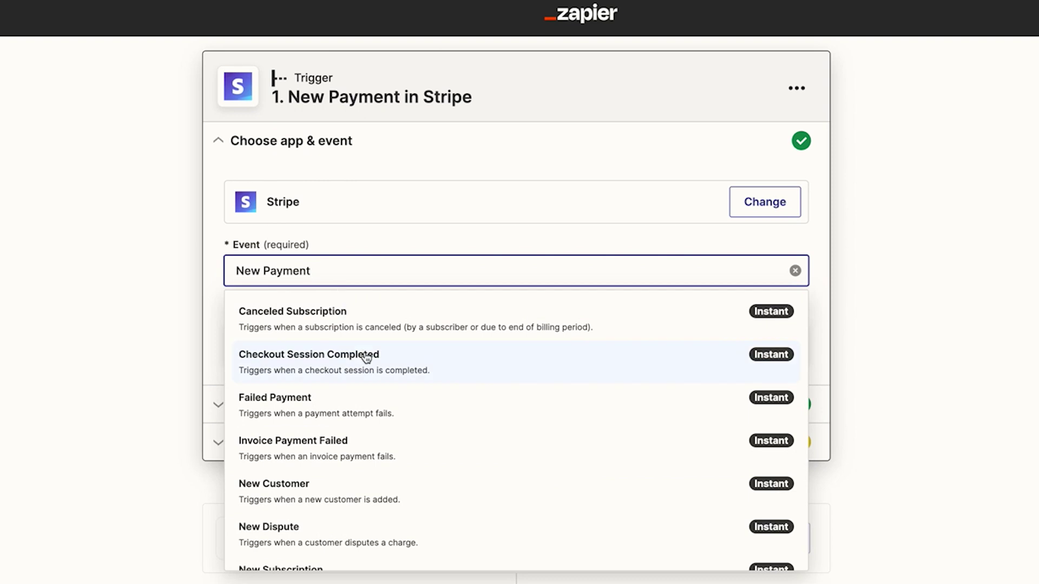
- Change the trigger event to New Subscription, keep the assigned Stripe account, and test the trigger
scroll(336, 368, "down", 3)
scroll(332, 404, "down", 1)
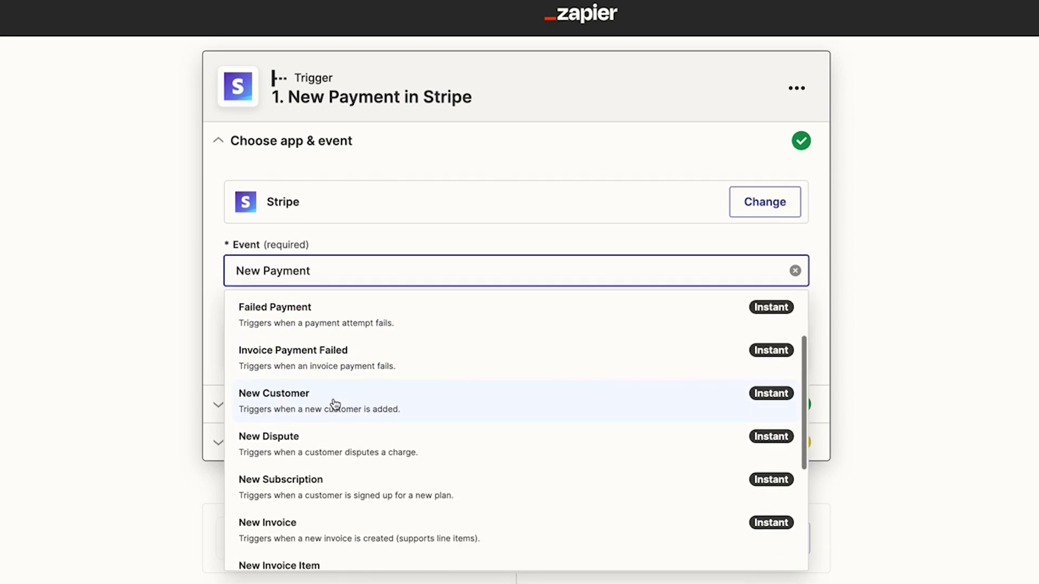
left_click(336, 468)
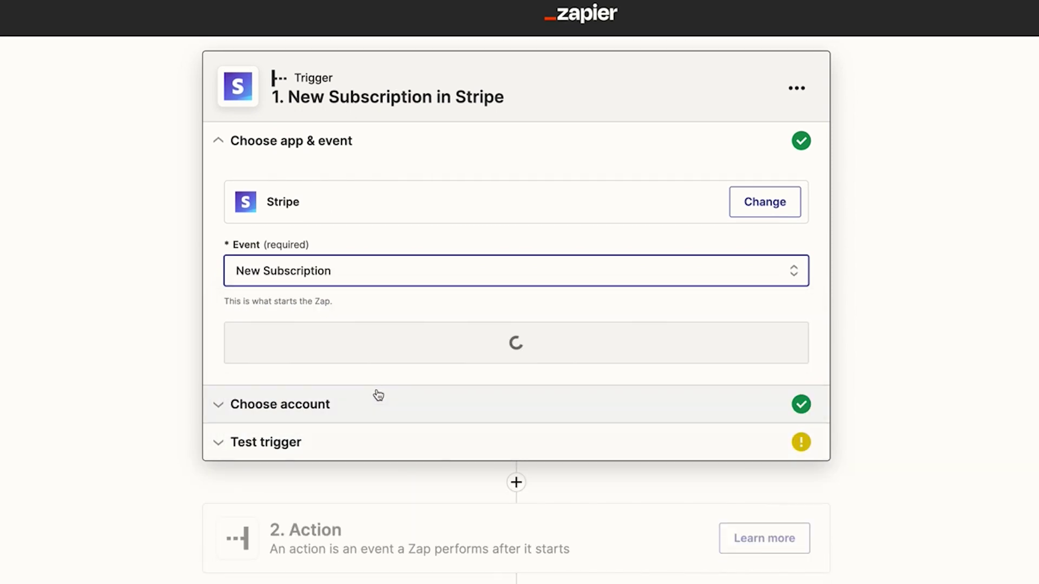
left_click(406, 341)
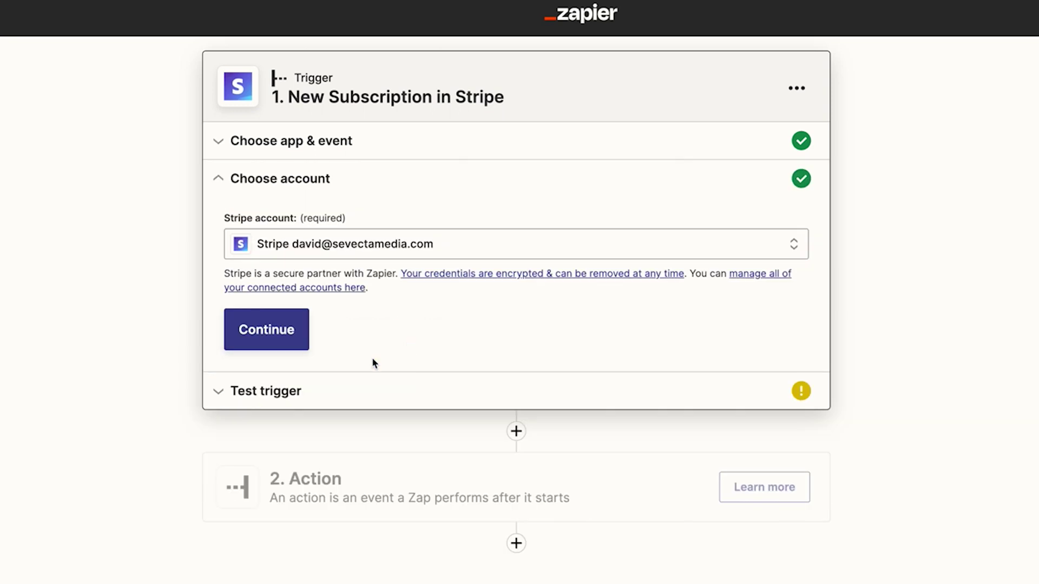
left_click(265, 330)
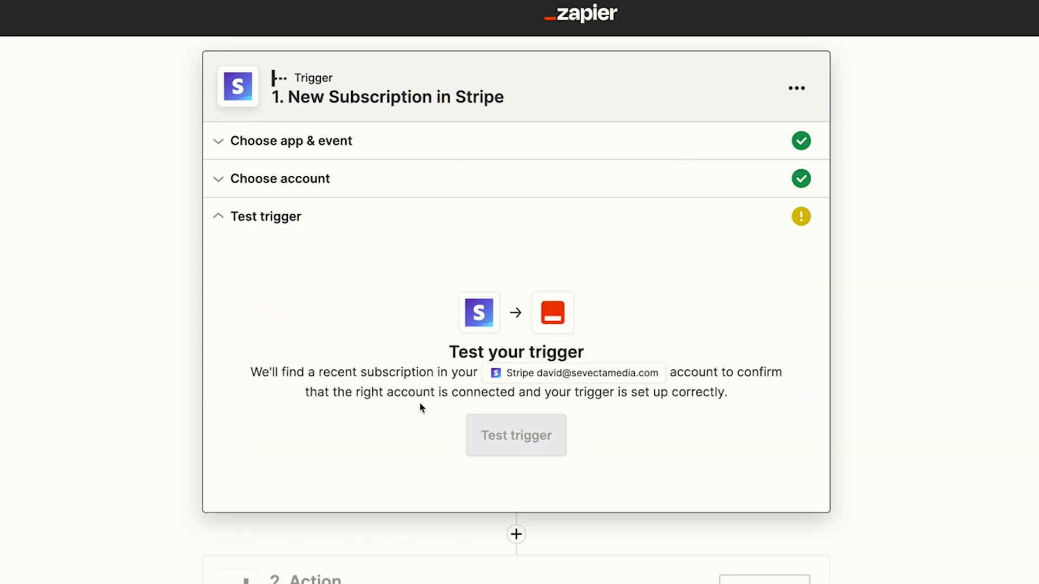
left_click(495, 434)
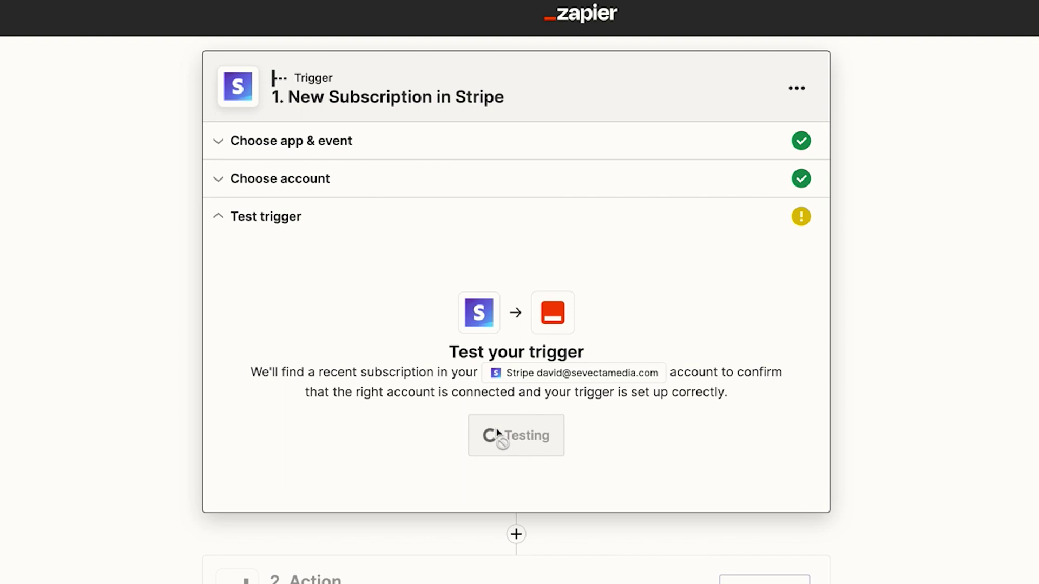
- Choose Xero as the app for the second step, the action following the Stripe New Subscription trigger
left_click(511, 488)
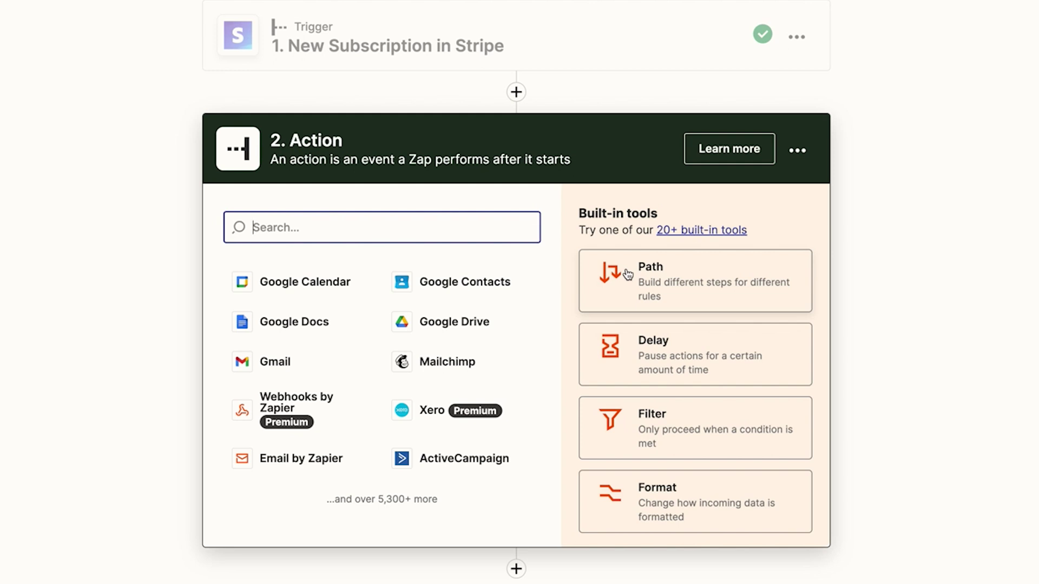
type("xero")
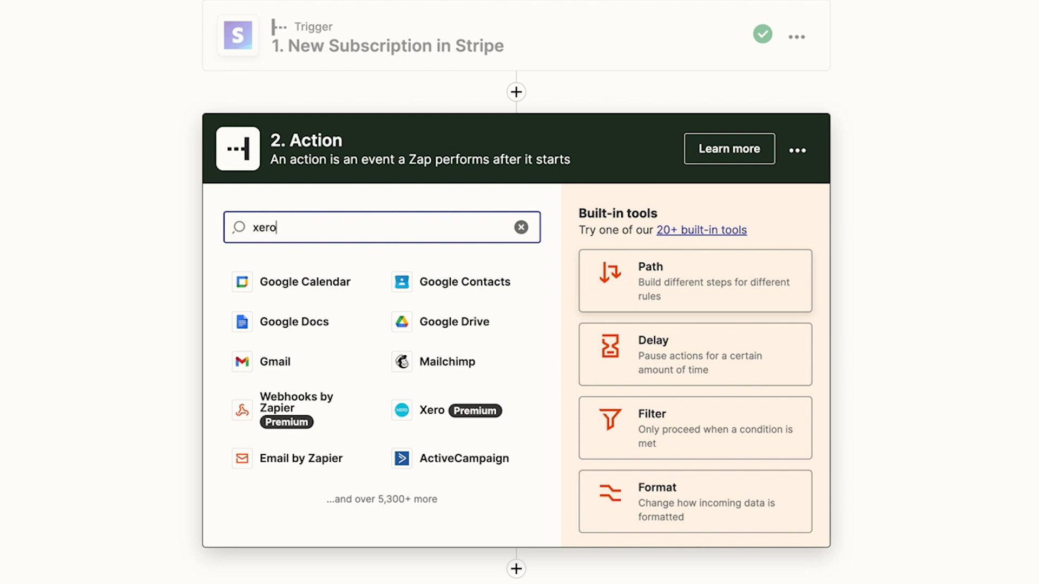
left_click(275, 289)
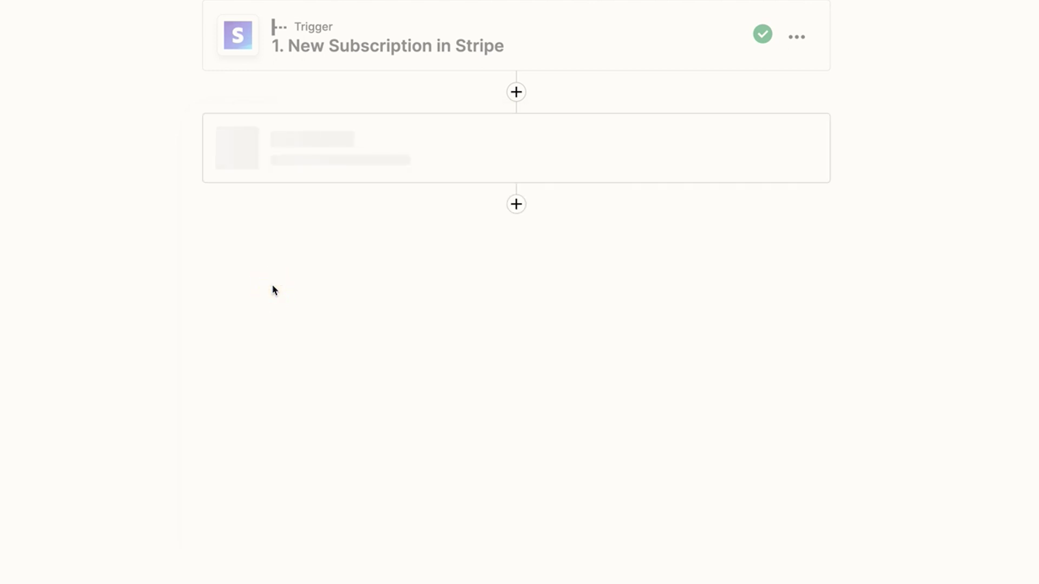
- Set the Xero action's event to Create Sales Invoice and continue to the account selection
left_click(325, 334)
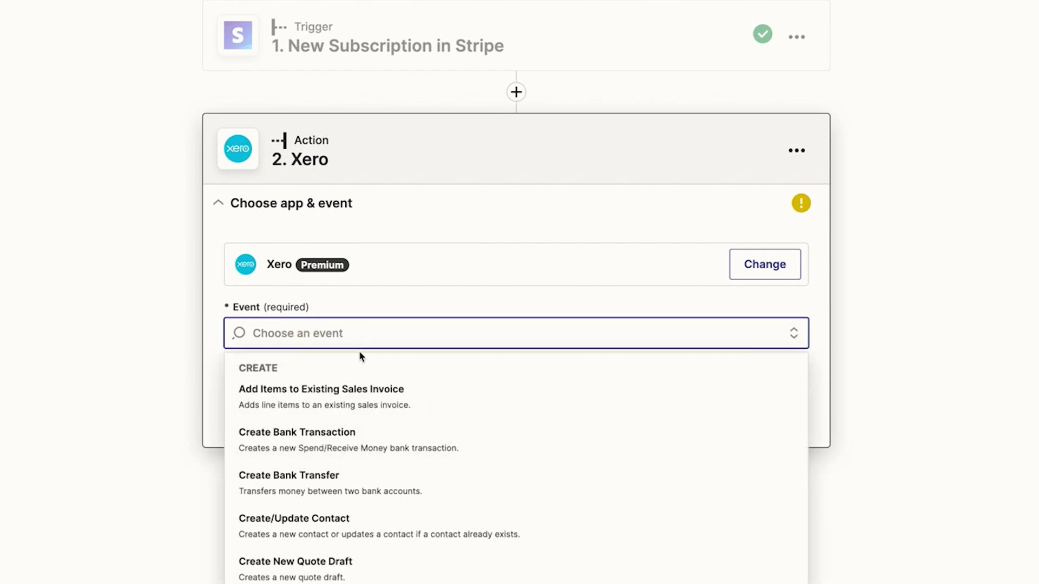
scroll(337, 463, "down", 2)
scroll(339, 487, "down", 4)
scroll(345, 476, "down", 1)
left_click(342, 486)
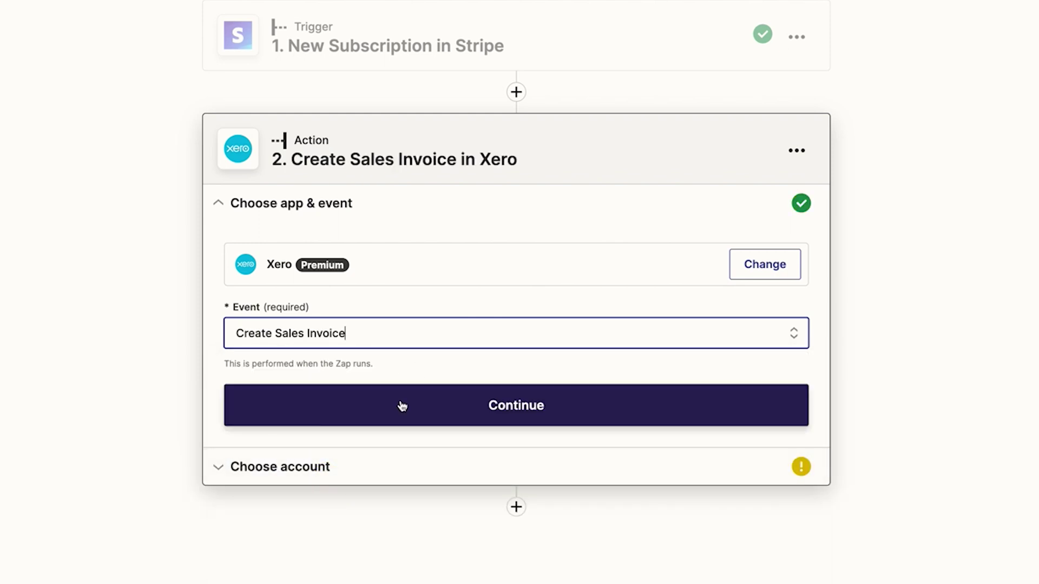
left_click(401, 406)
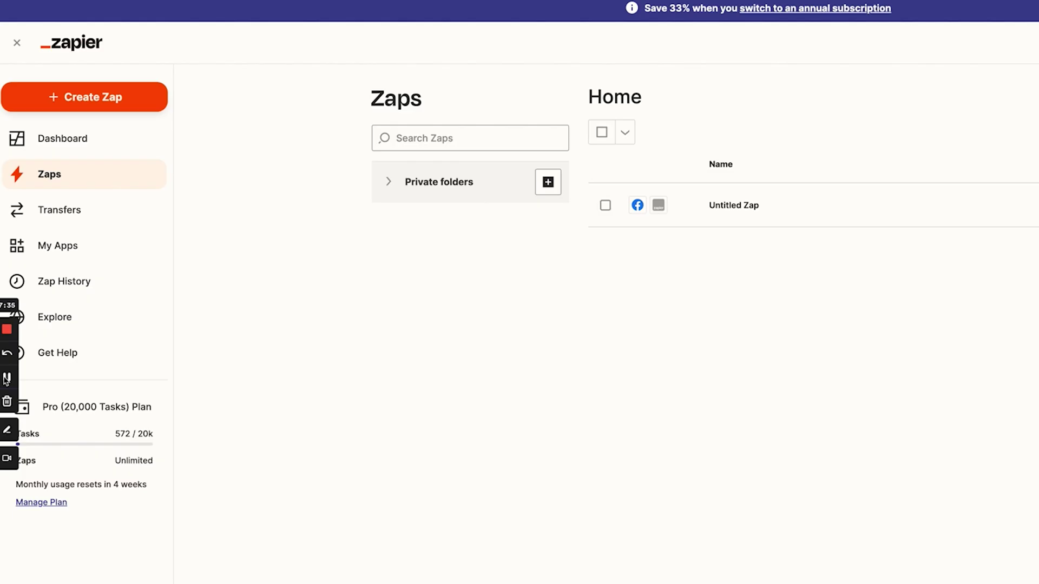
- Create a new Zap from the Zaps overview and choose Facebook Lead Ads as its trigger app
left_click(90, 103)
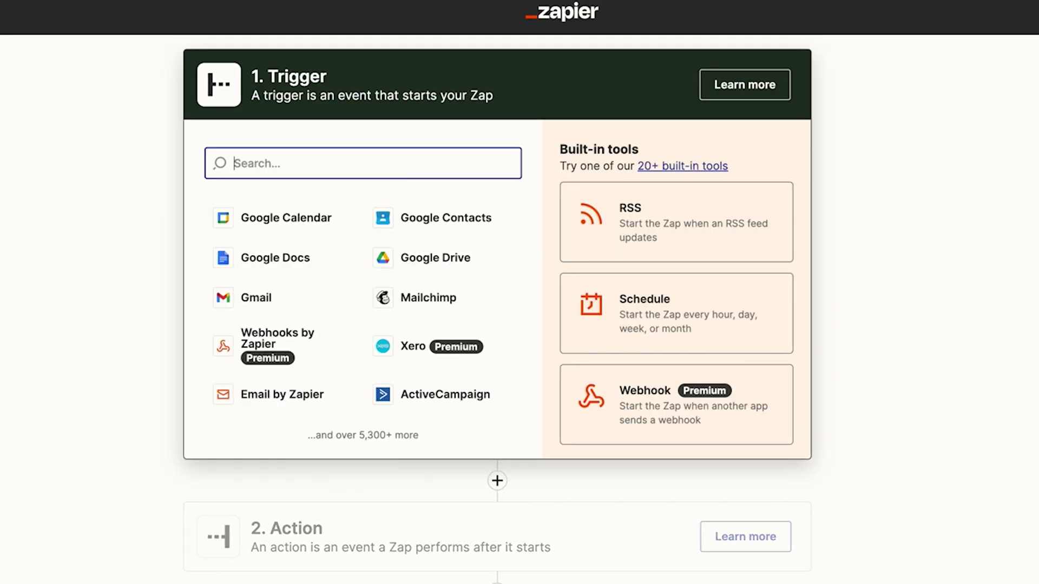
type("faceboo")
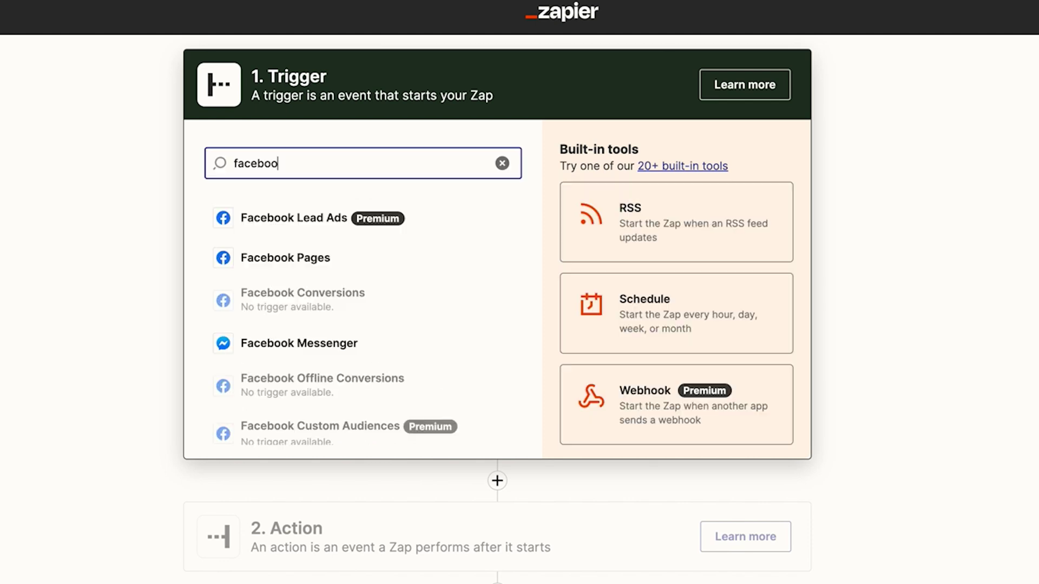
left_click(278, 219)
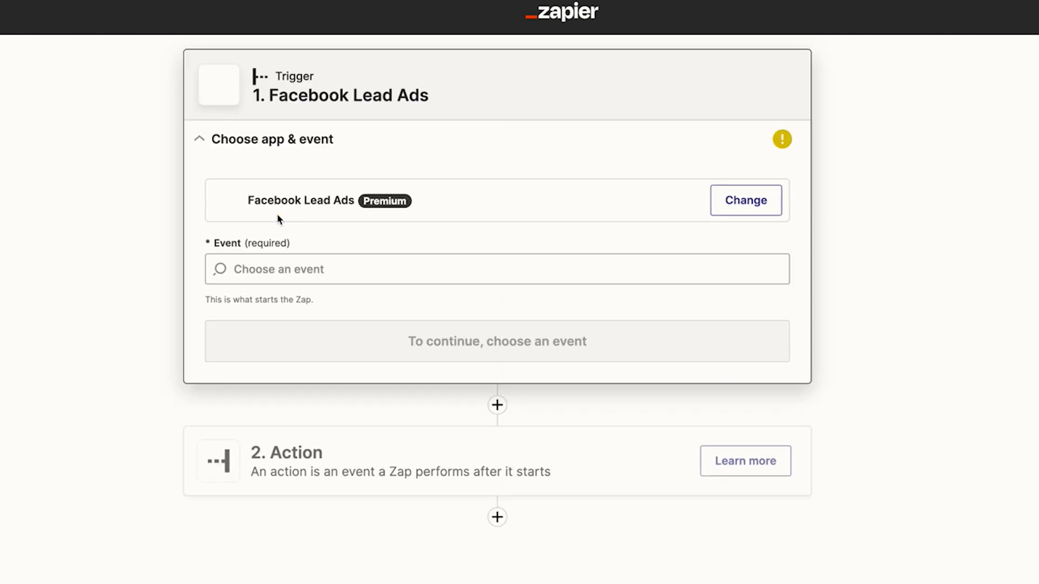
- Set the Facebook Lead Ads trigger's event to New Lead and continue to the account selection
left_click(283, 269)
left_click(290, 317)
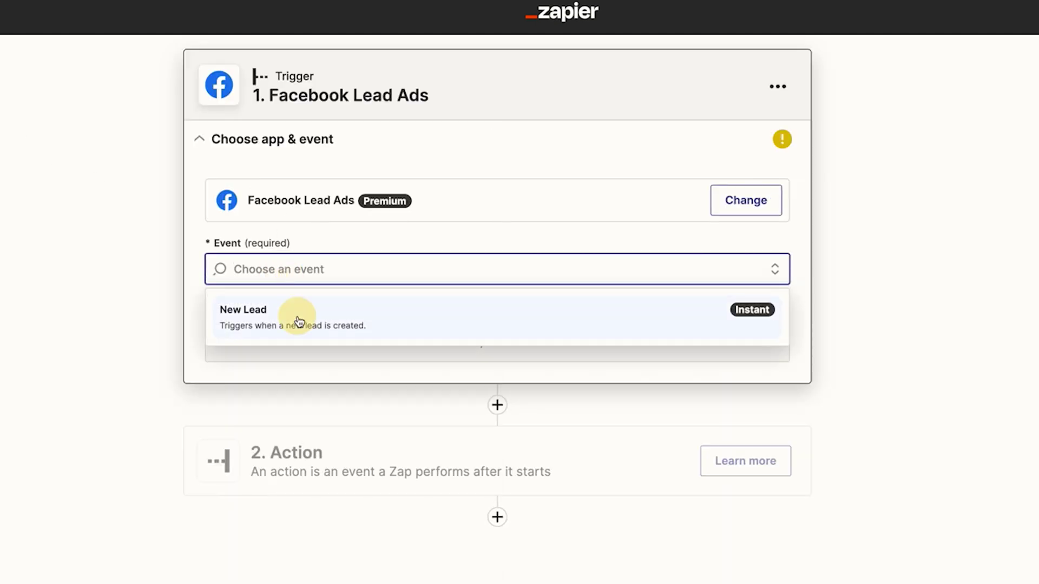
left_click(373, 352)
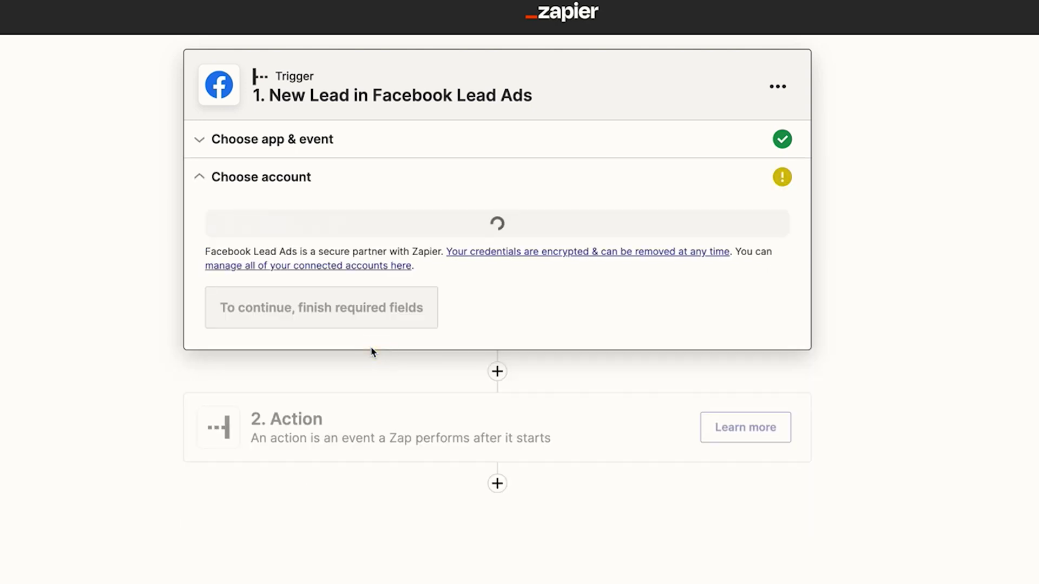
- Assign the first connected Facebook Lead Ads account to the trigger and continue to the trigger setup
left_click(340, 243)
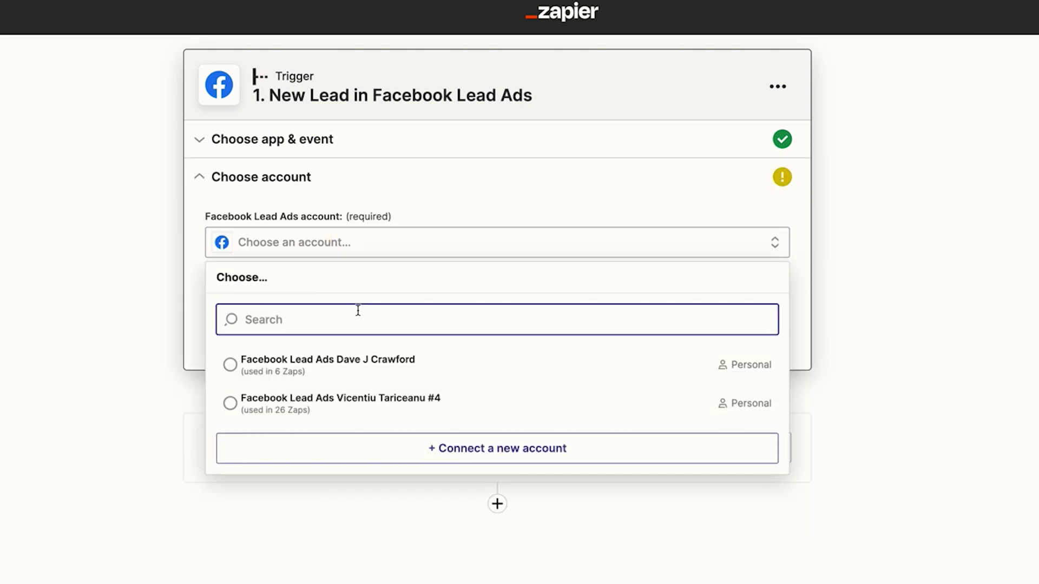
left_click(348, 361)
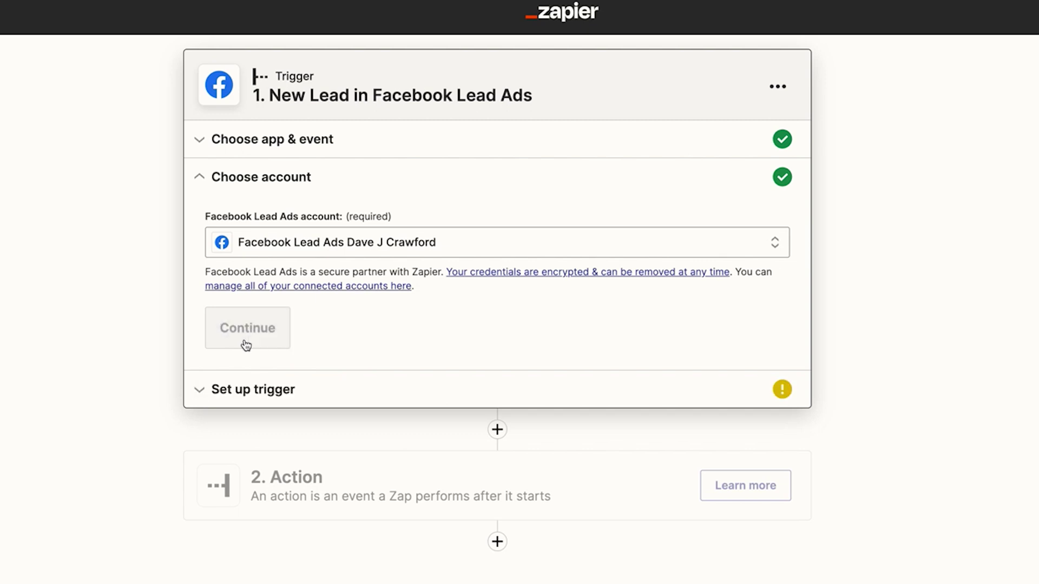
left_click(248, 333)
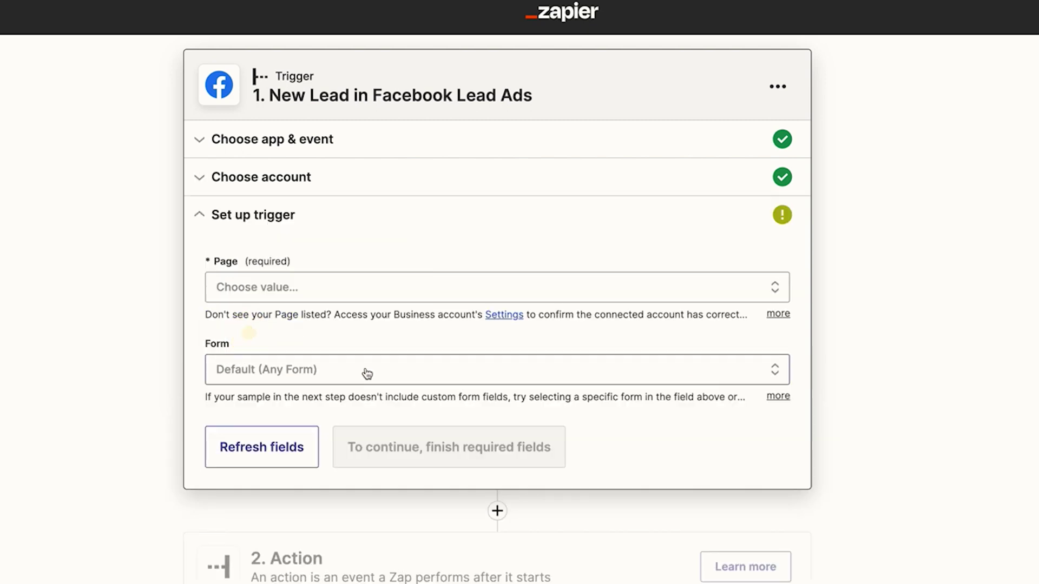
- Set the trigger's Facebook page to Klientware
left_click(273, 299)
scroll(298, 376, "down", 2)
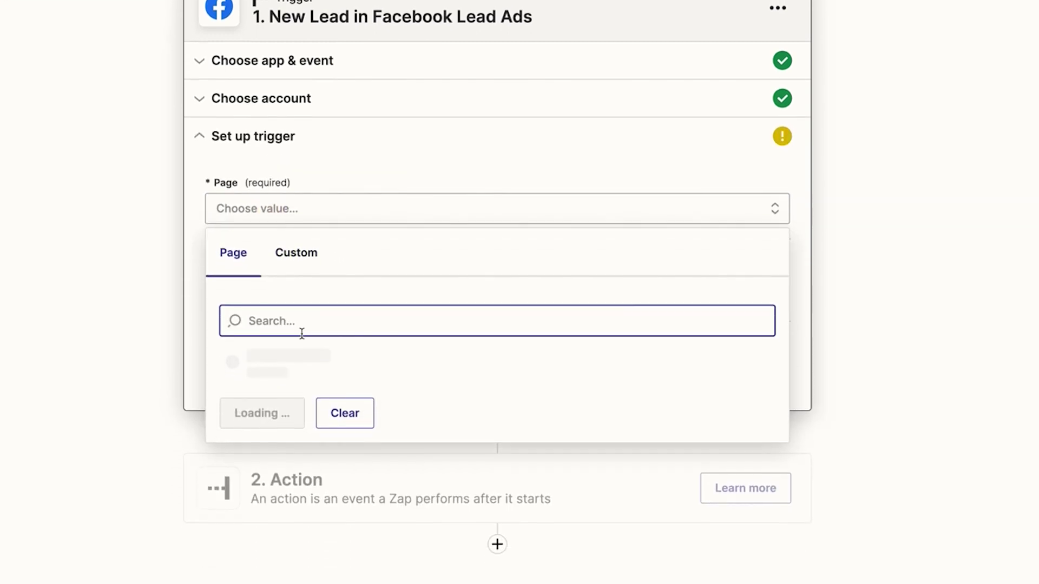
scroll(302, 333, "down", 2)
scroll(289, 320, "down", 5)
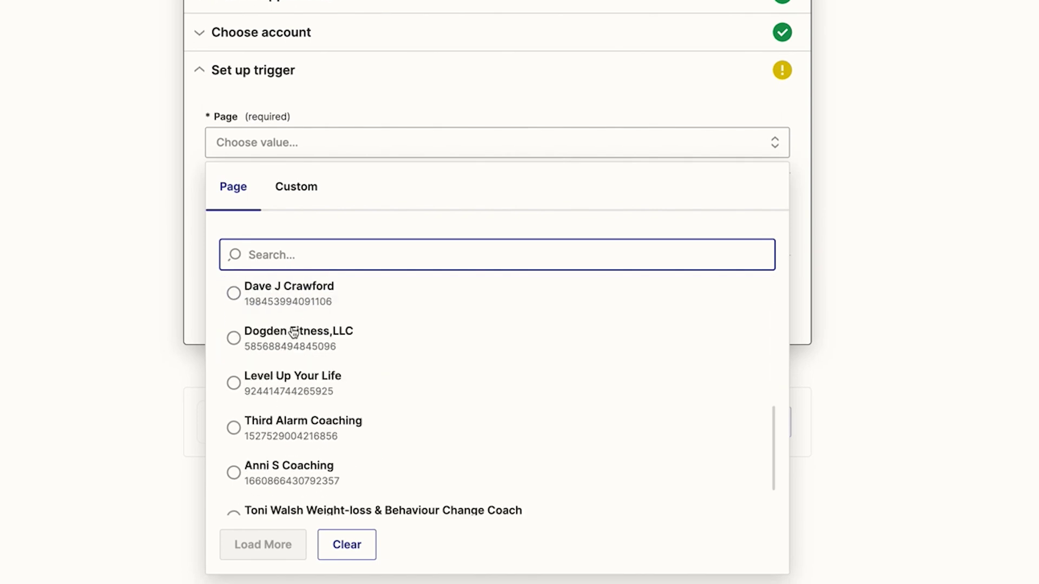
scroll(287, 378, "down", 2)
scroll(299, 372, "up", 5)
scroll(298, 371, "up", 4)
left_click(280, 399)
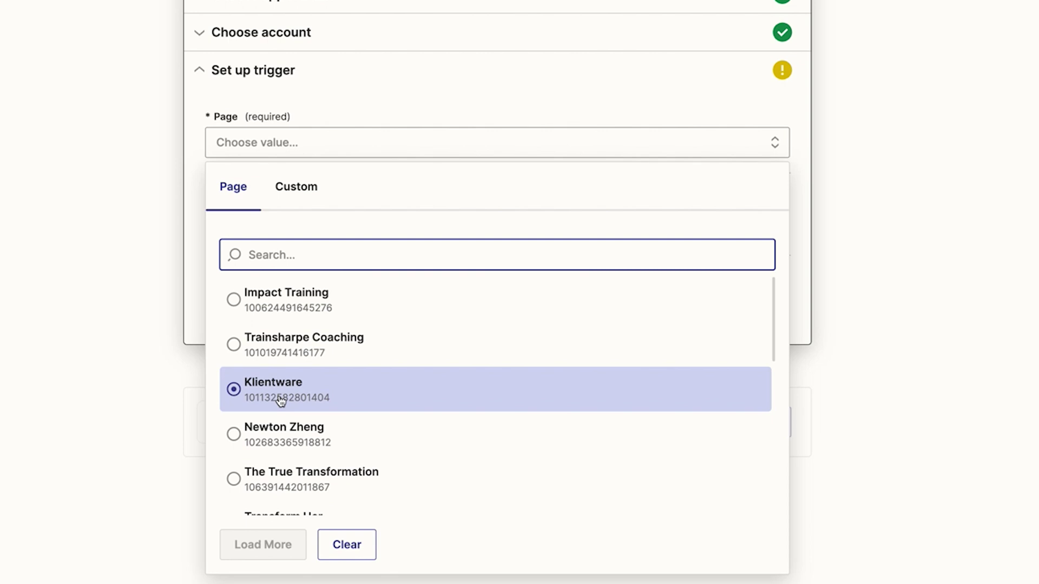
- Set the trigger's form to Default (Any Form) and continue to the trigger test
left_click(263, 233)
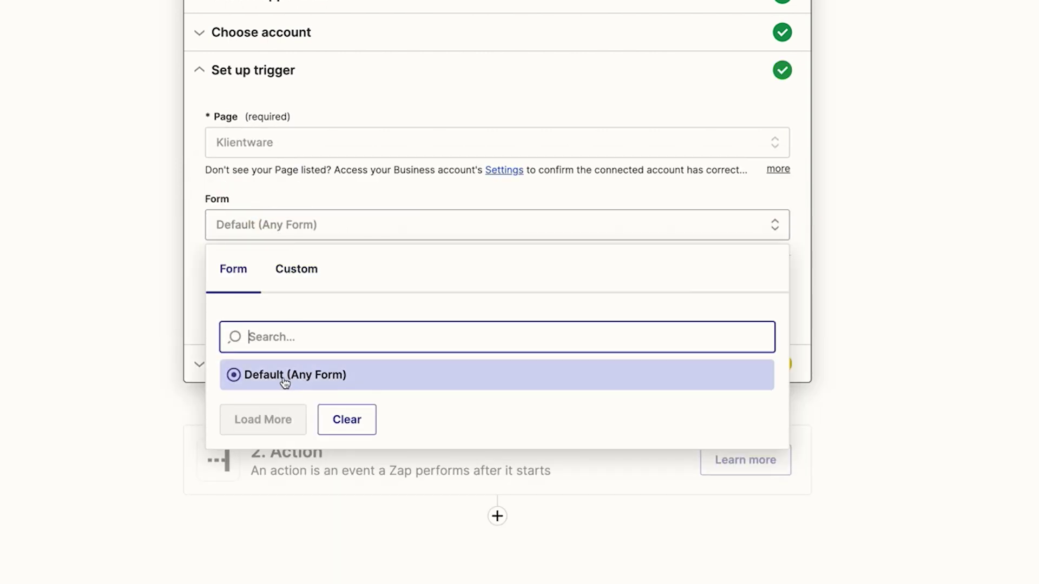
left_click(284, 382)
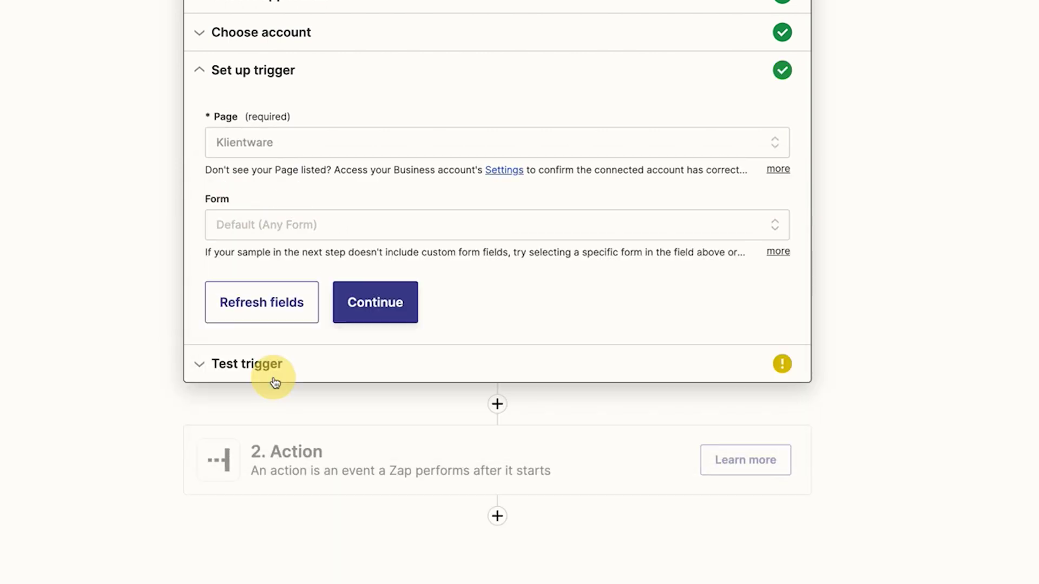
left_click(355, 303)
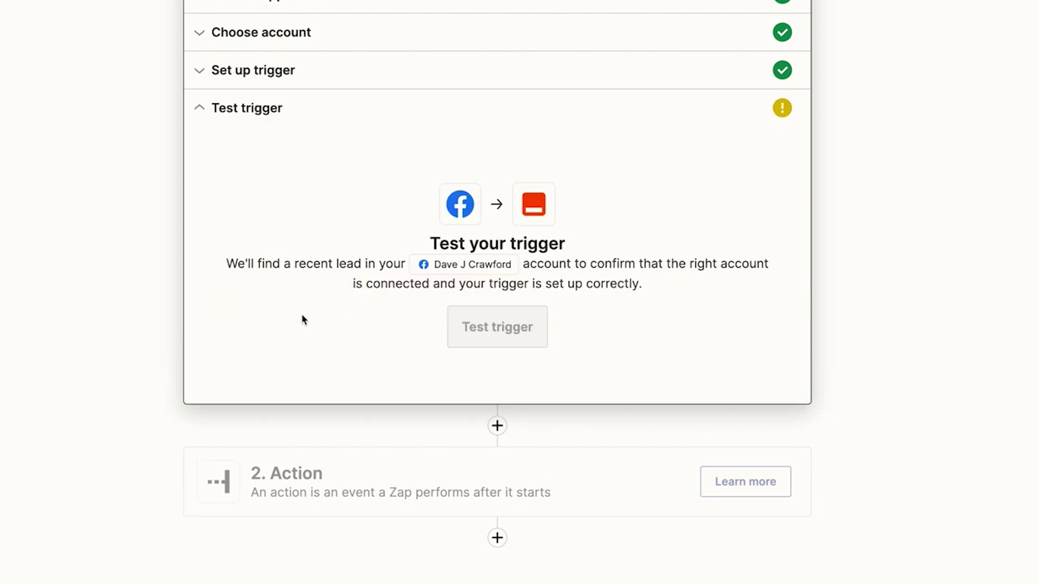
- Set up the second step as a Gmail action with the Send Email event
left_click(449, 474)
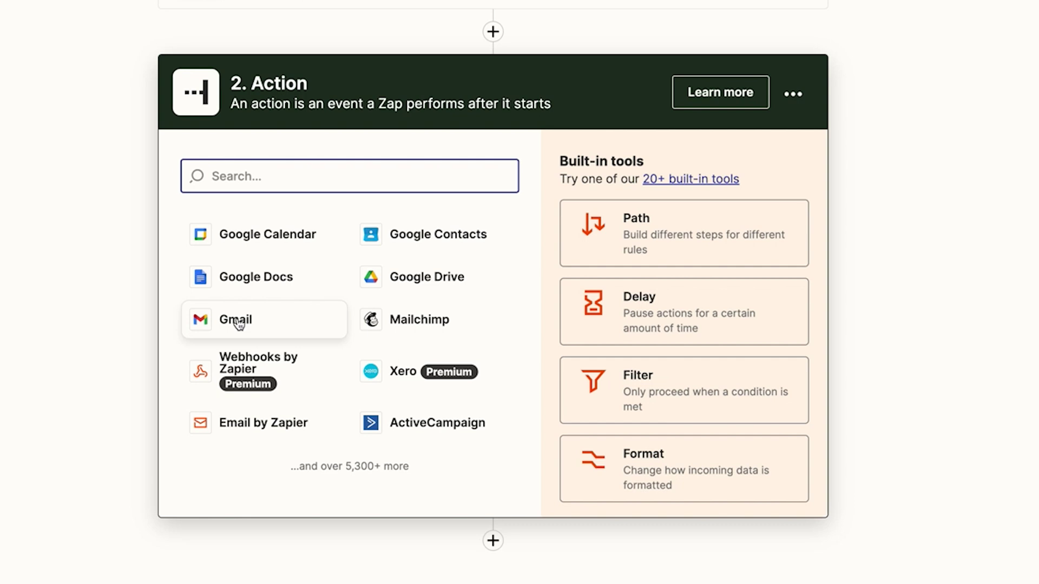
left_click(237, 320)
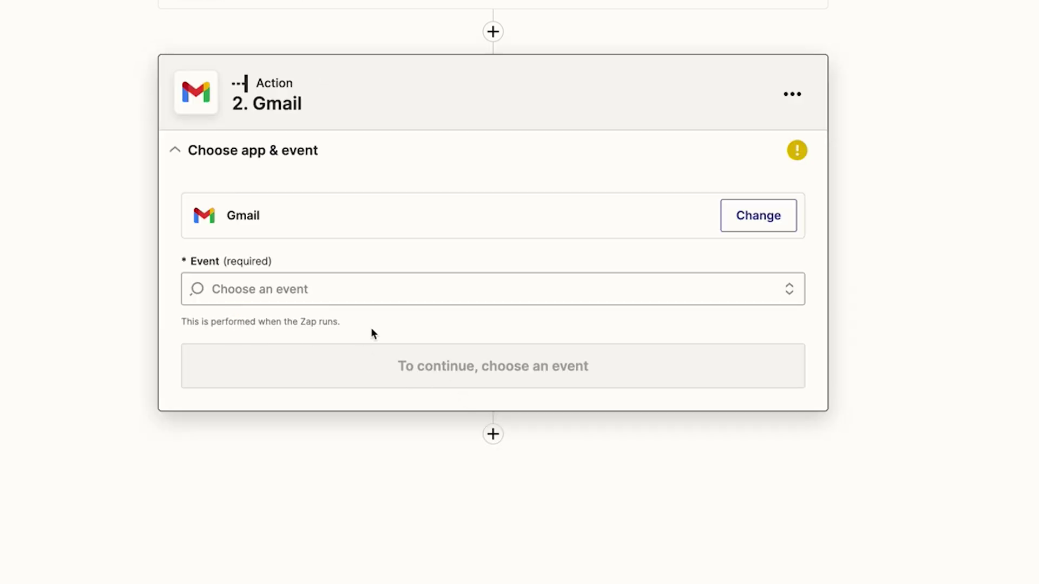
left_click(282, 292)
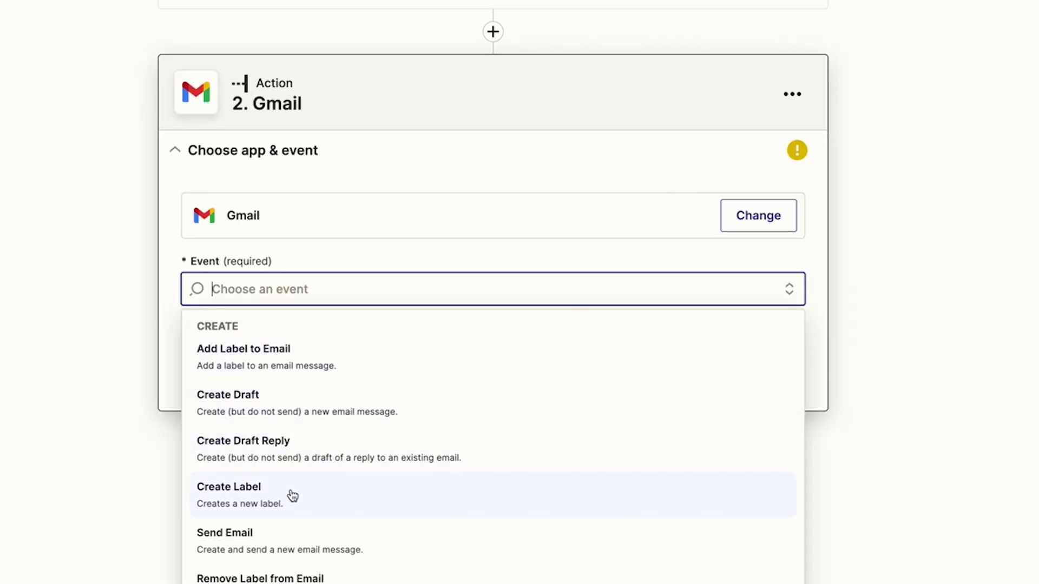
left_click(287, 543)
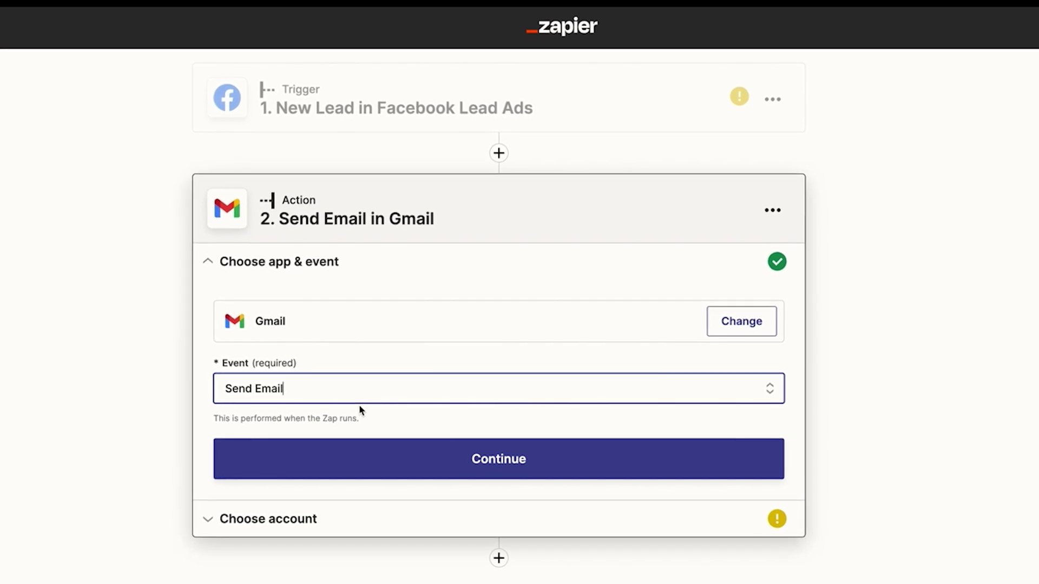
- Delete the Gmail Send Email action from the Zap
left_click(773, 209)
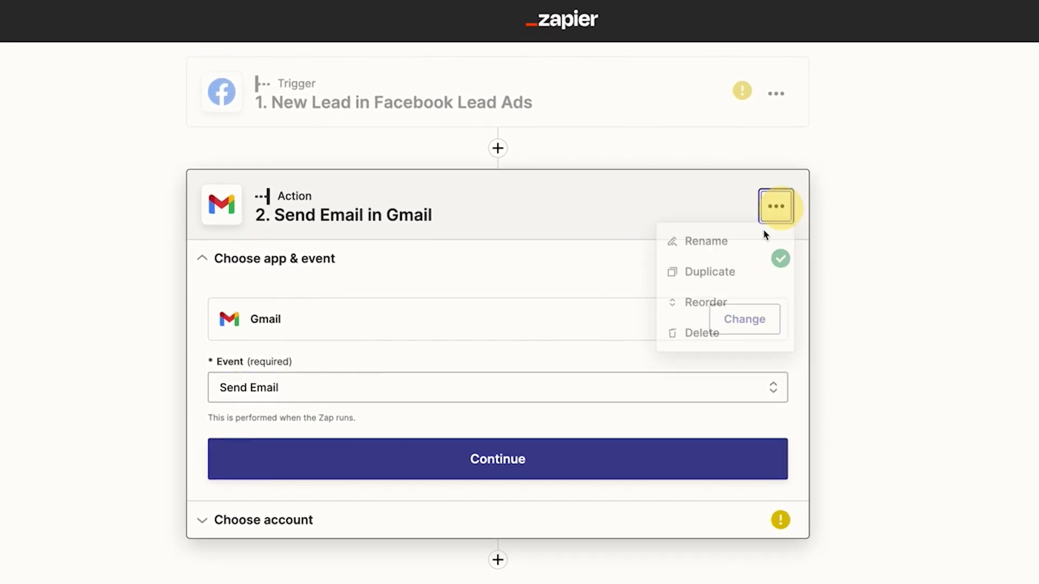
left_click(718, 331)
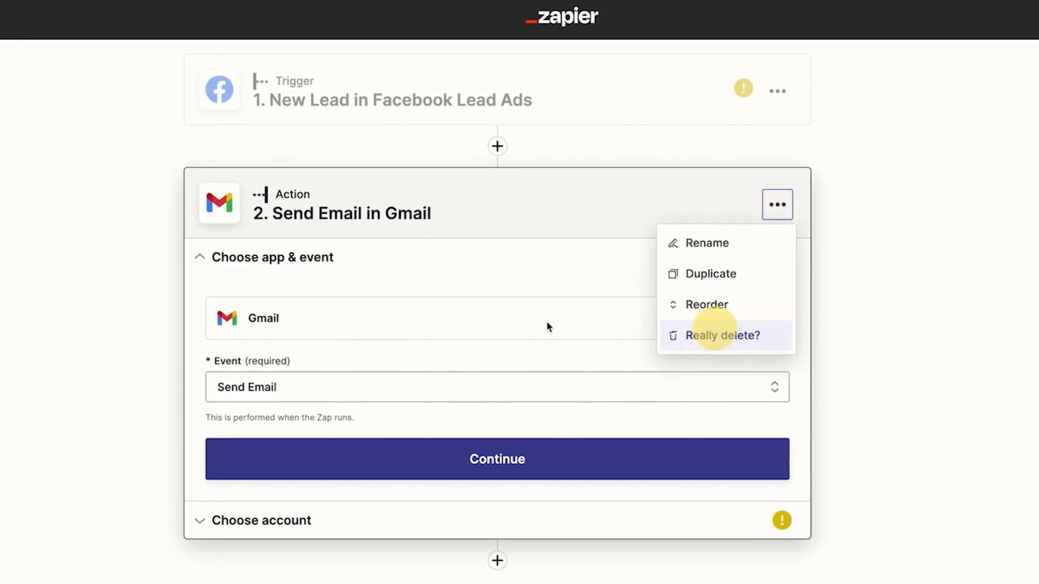
left_click(698, 335)
- Add an action after the Facebook Lead Ads trigger and choose ActiveCampaign as its app
left_click(497, 144)
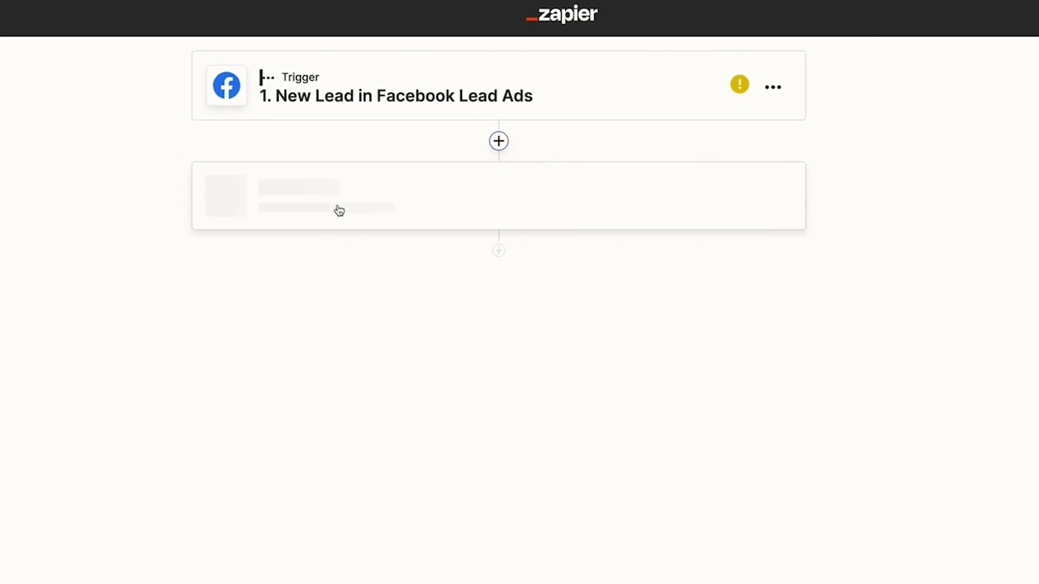
type("activ")
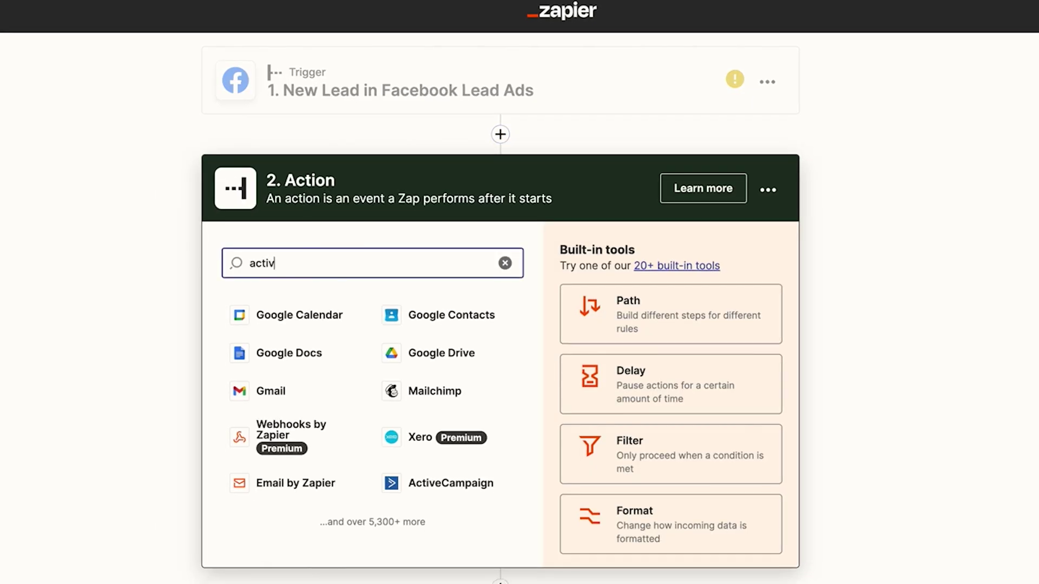
type("e")
left_click(332, 313)
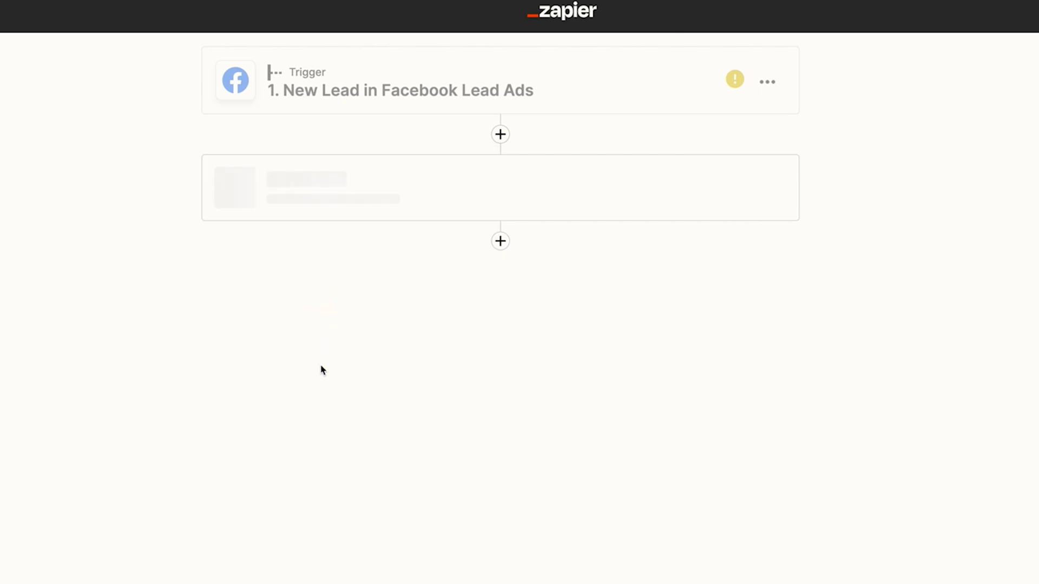
- Set the ActiveCampaign action's event to Create or Update Contact and continue to the account selection
left_click(294, 362)
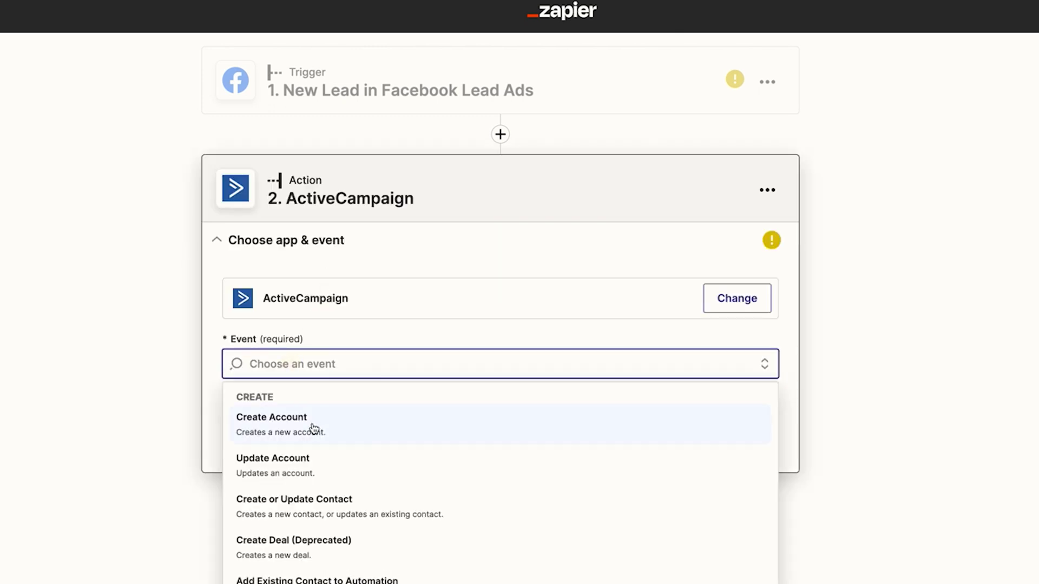
left_click(322, 512)
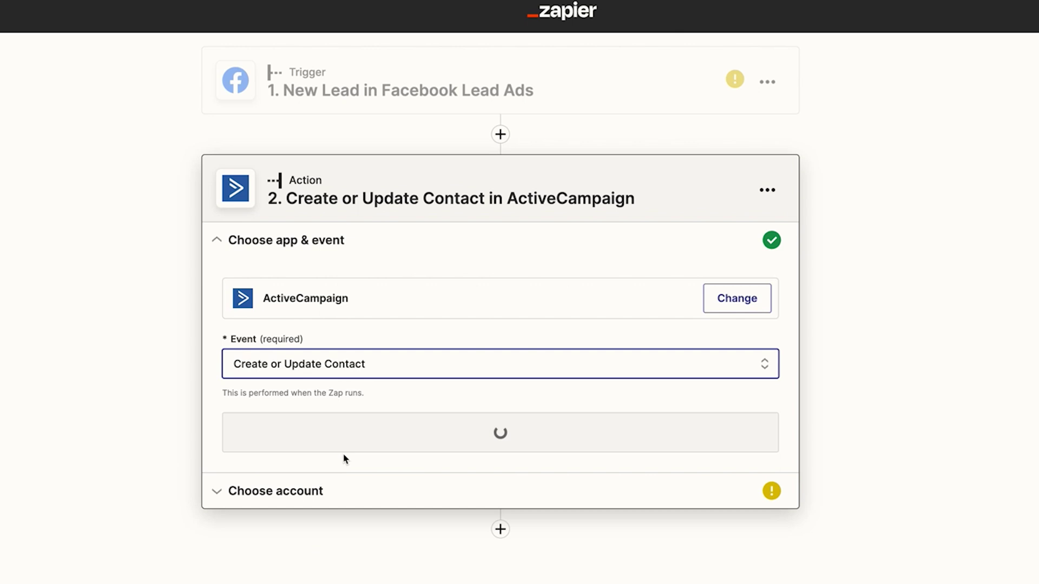
left_click(403, 439)
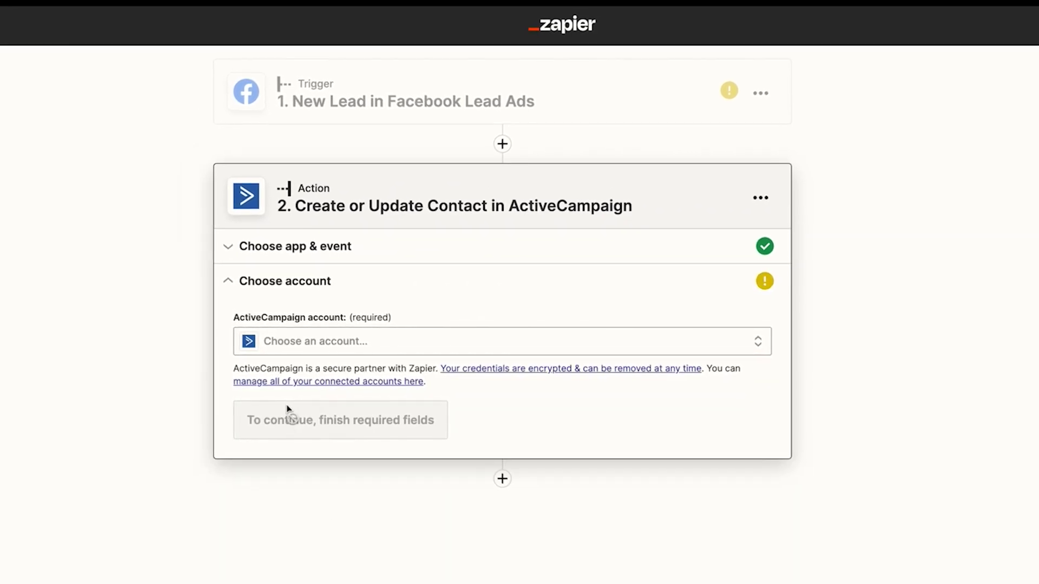
- Add a third action after the ActiveCampaign step and choose the first app found for "google"
left_click(502, 481)
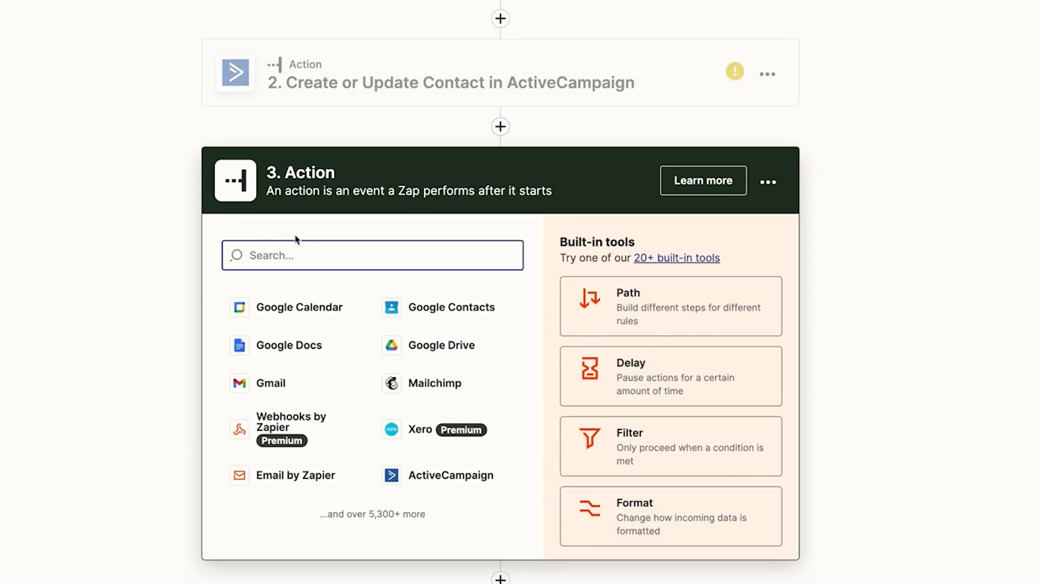
type("google")
left_click(312, 306)
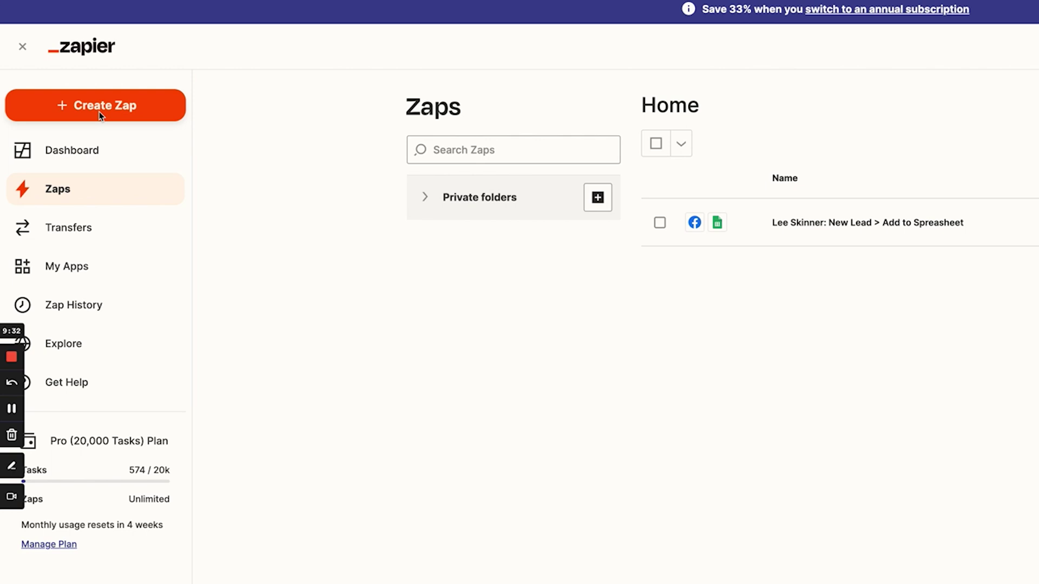
- Create a new Zap and choose Google Calendar as its trigger app
left_click(78, 107)
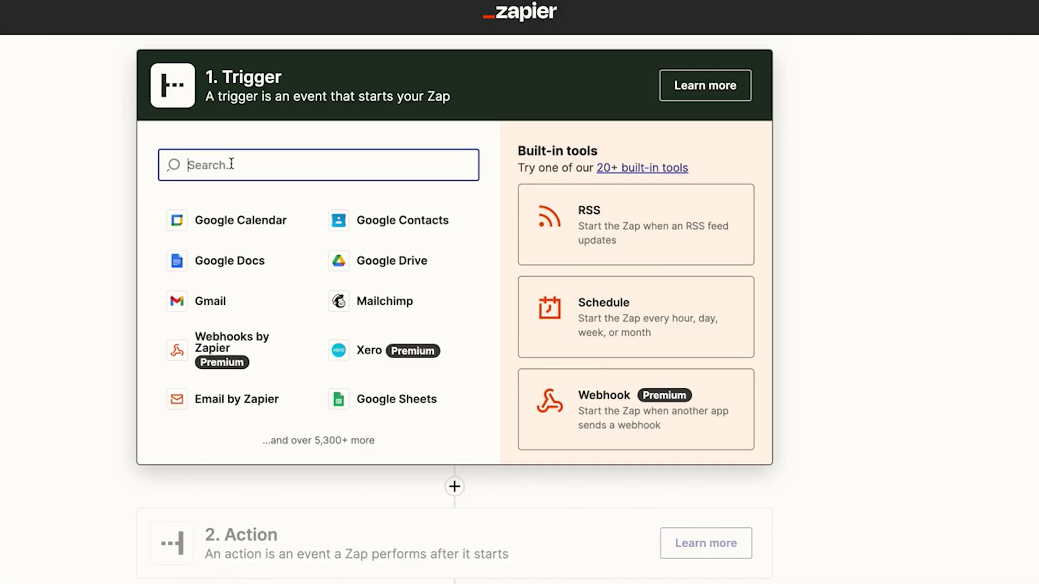
type("goog")
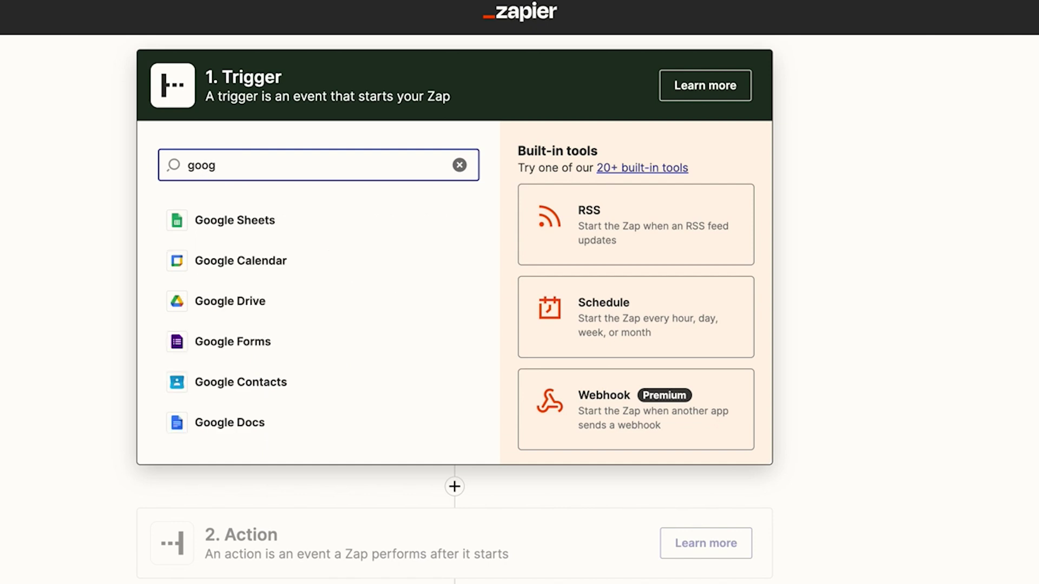
left_click(257, 265)
left_click(255, 268)
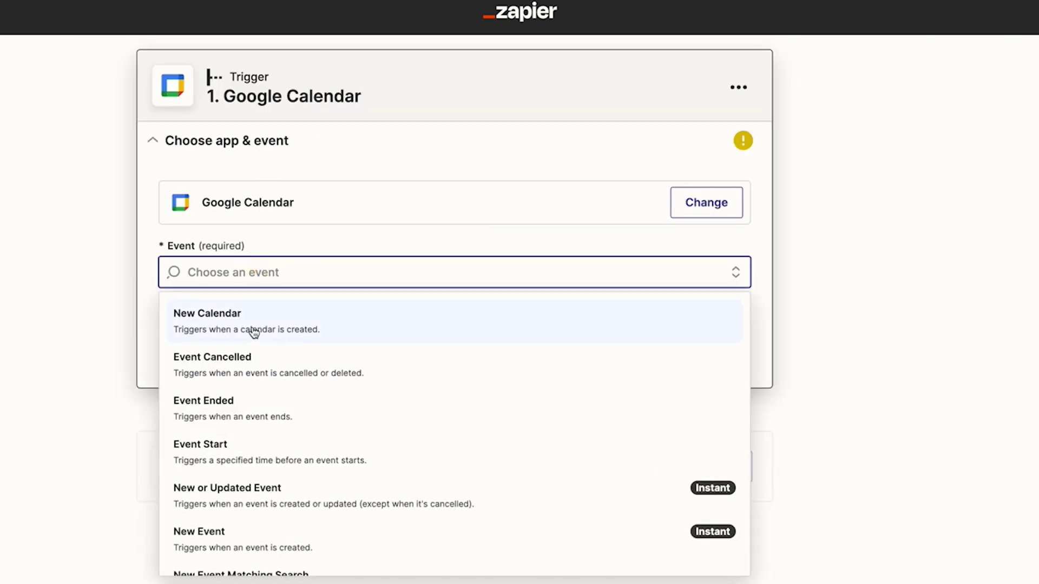
scroll(260, 411, "down", 1)
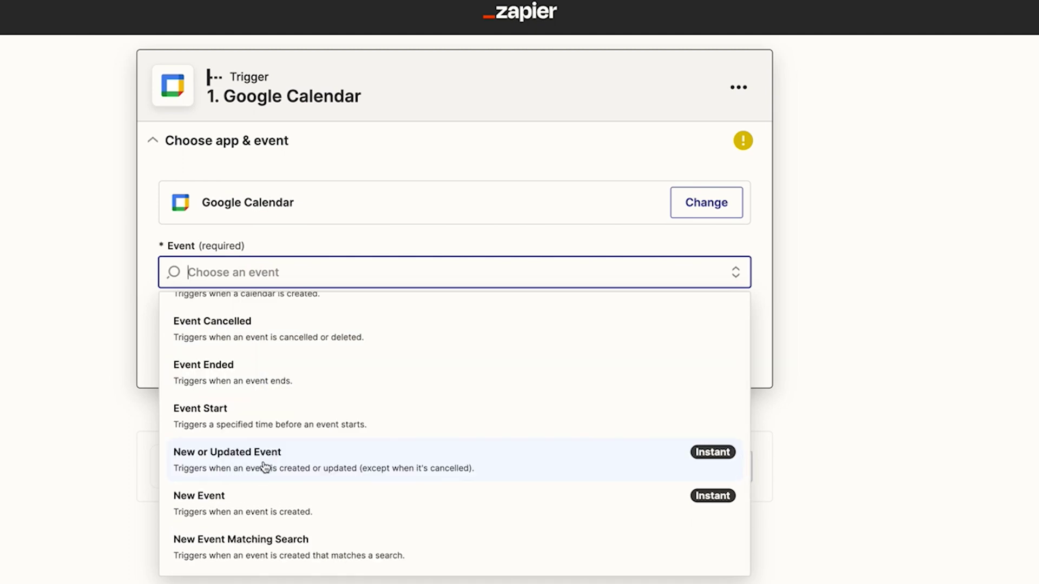
left_click(260, 460)
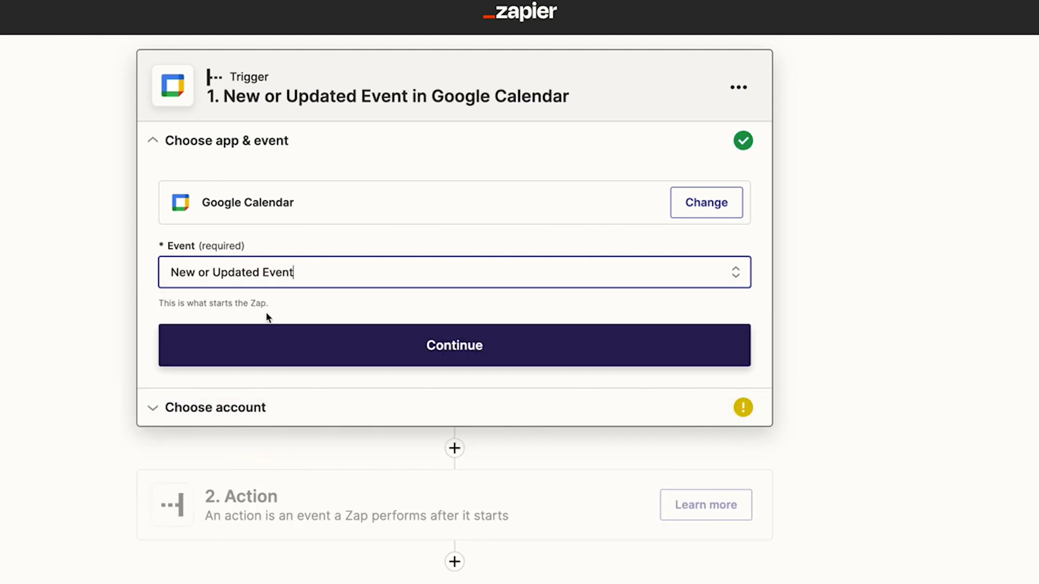
- Set the Google Calendar trigger's event to New Event and continue to the account selection
left_click(315, 276)
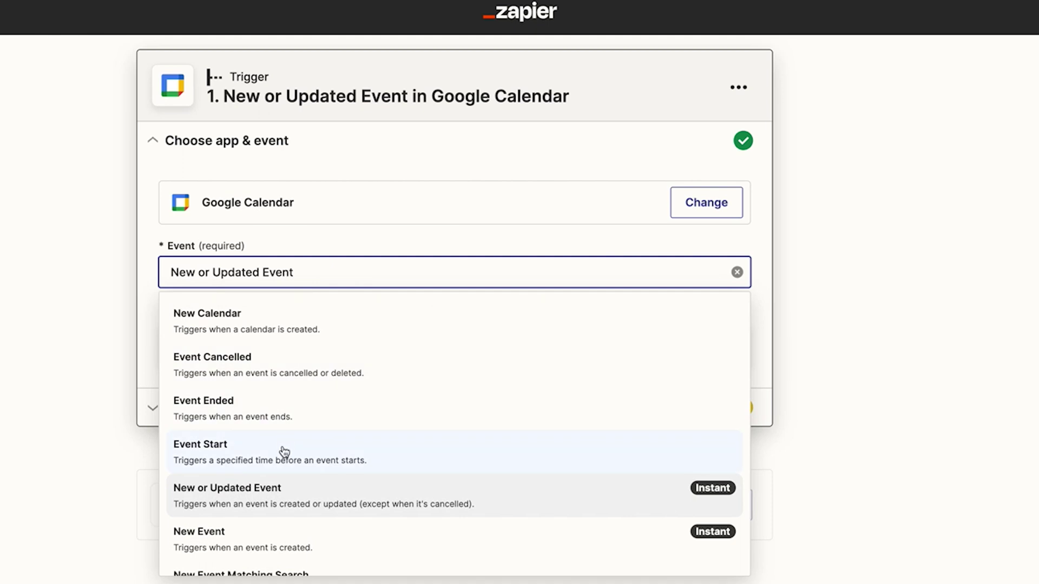
left_click(279, 543)
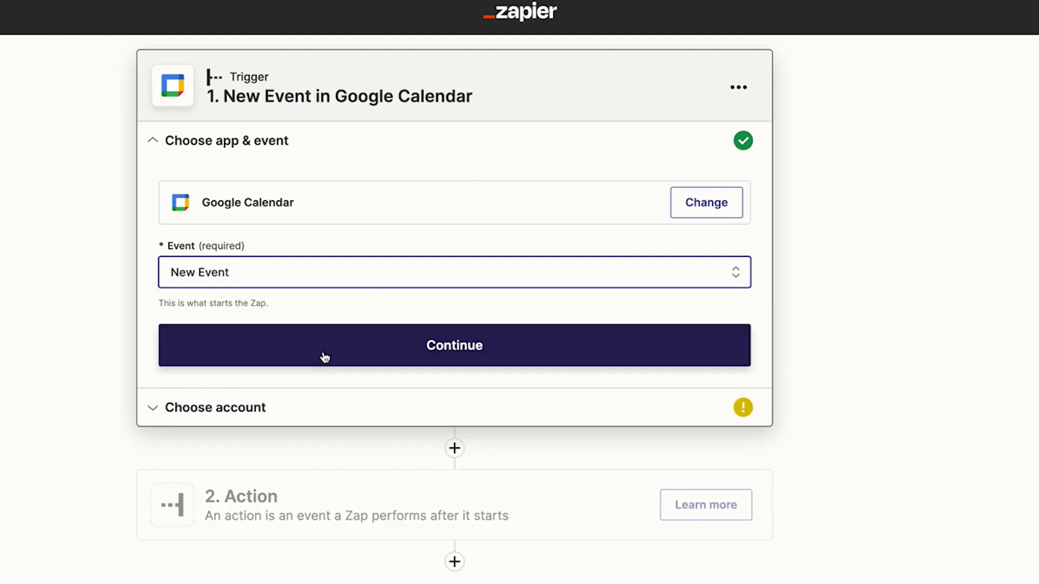
left_click(378, 354)
- Choose the Sevecta Media Google Calendar account for the trigger and continue to the trigger setup
left_click(255, 247)
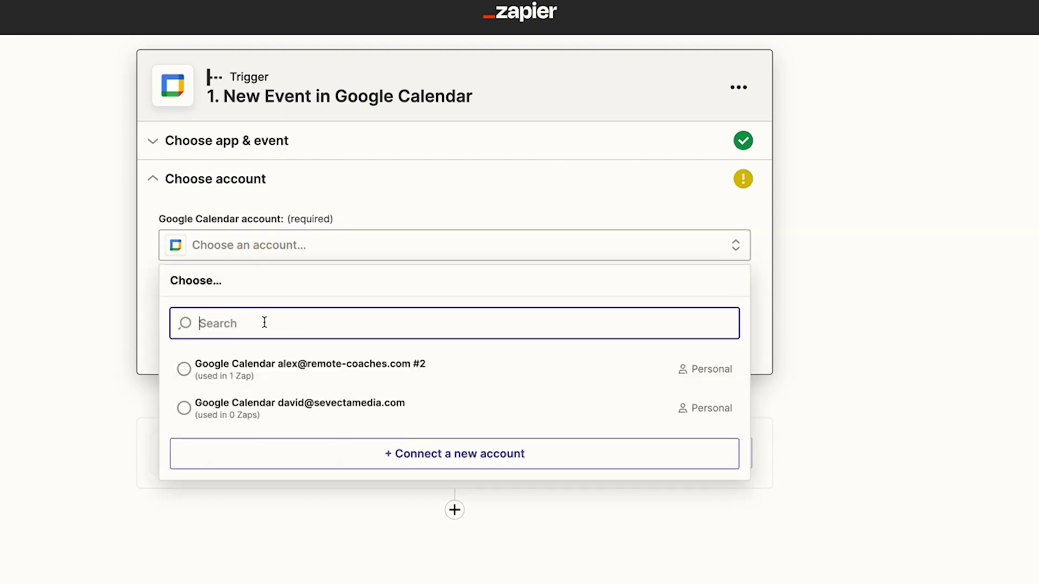
left_click(242, 403)
left_click(215, 335)
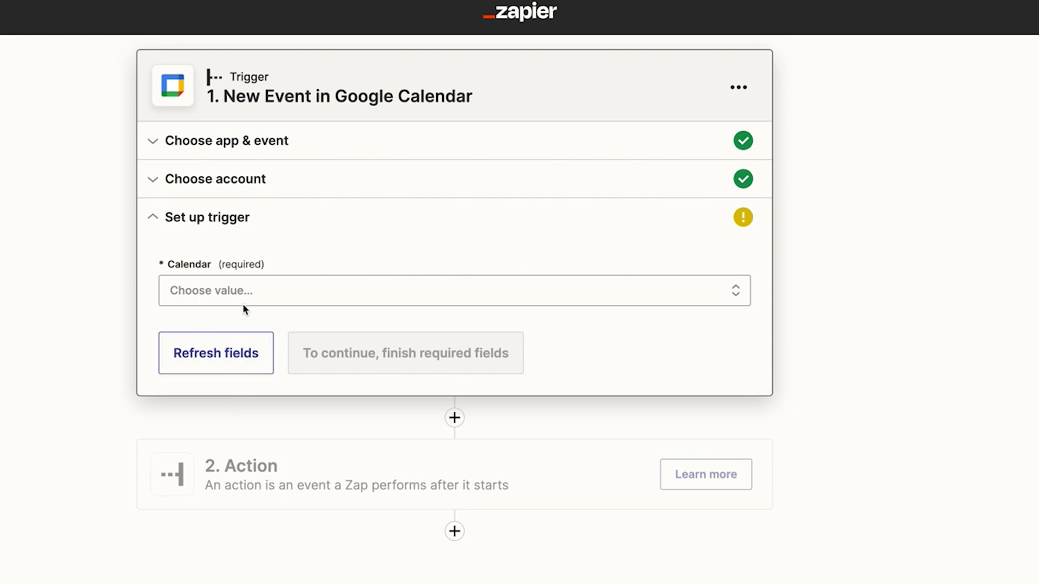
- Set the trigger's calendar to Sevecta Media and continue to the trigger test
left_click(247, 292)
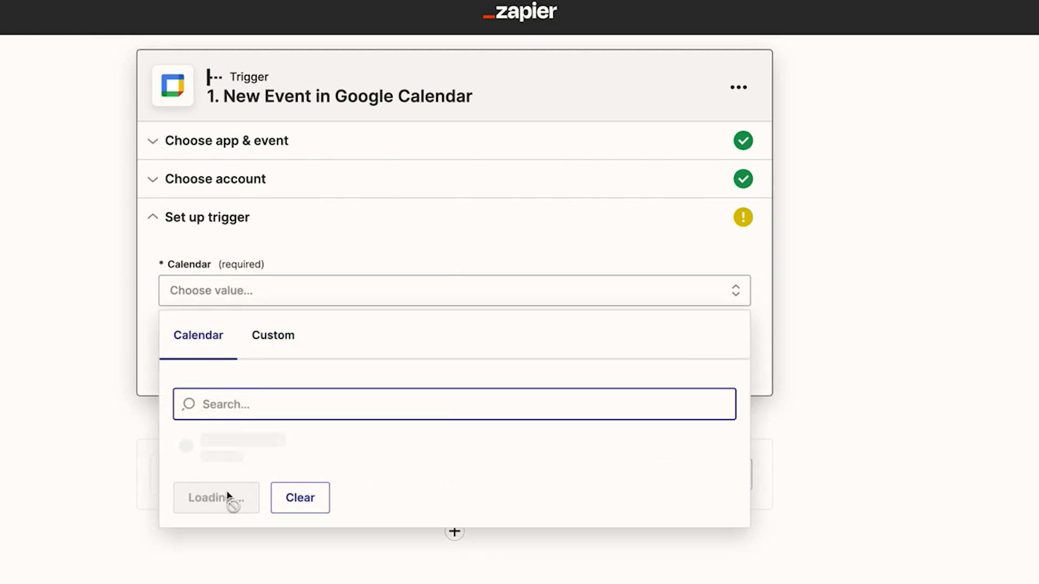
left_click(212, 456)
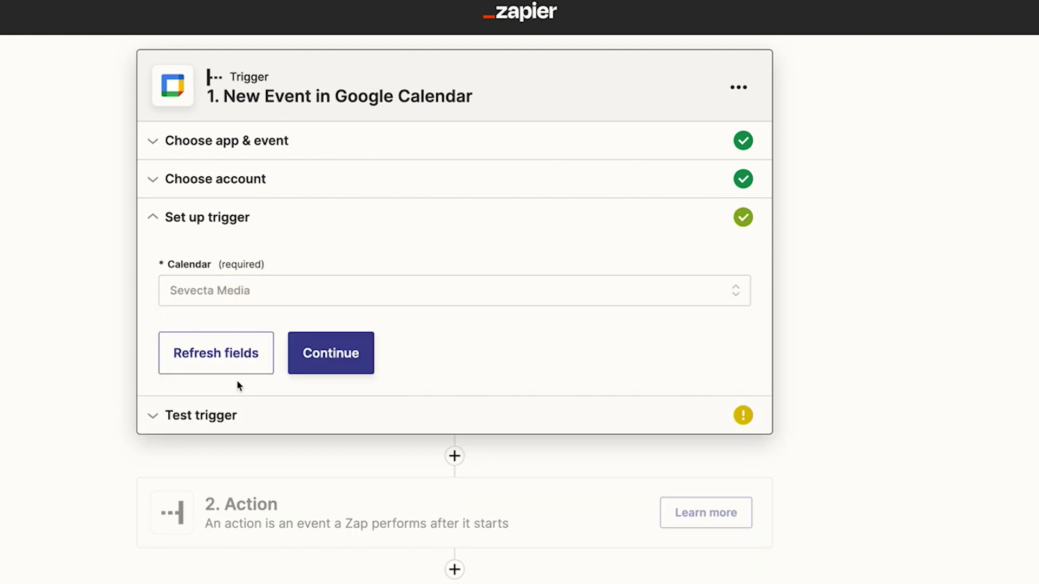
left_click(299, 344)
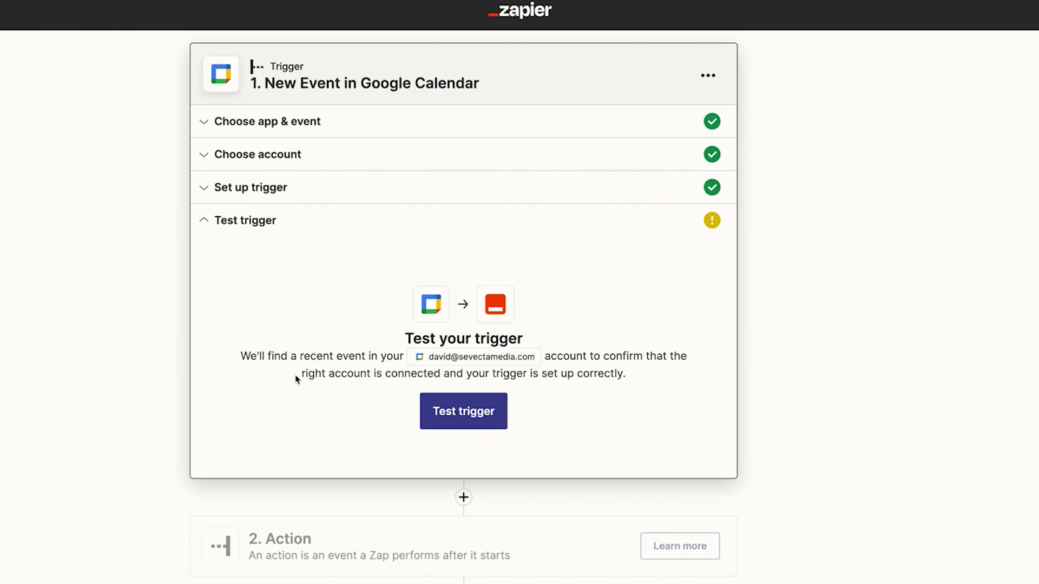
- Choose Gmail as the app of the Zap's second step and add a third step with Google Sheets as its app
left_click(347, 552)
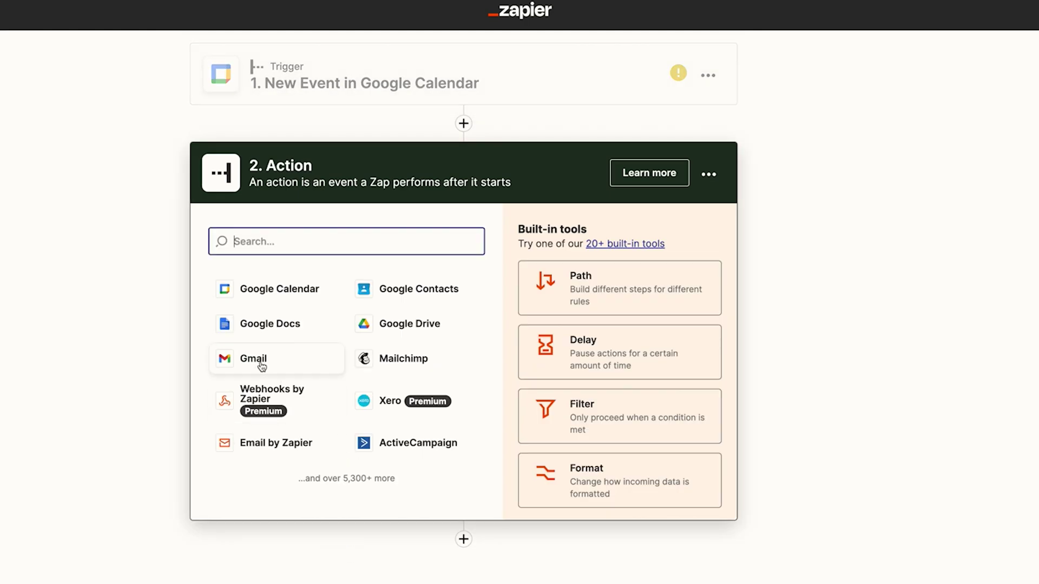
left_click(261, 367)
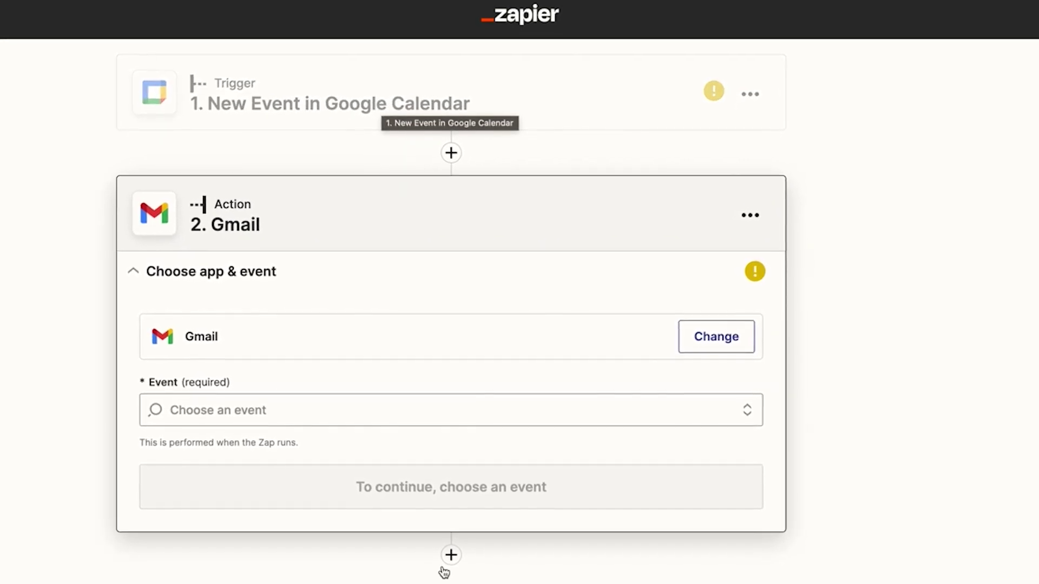
left_click(452, 509)
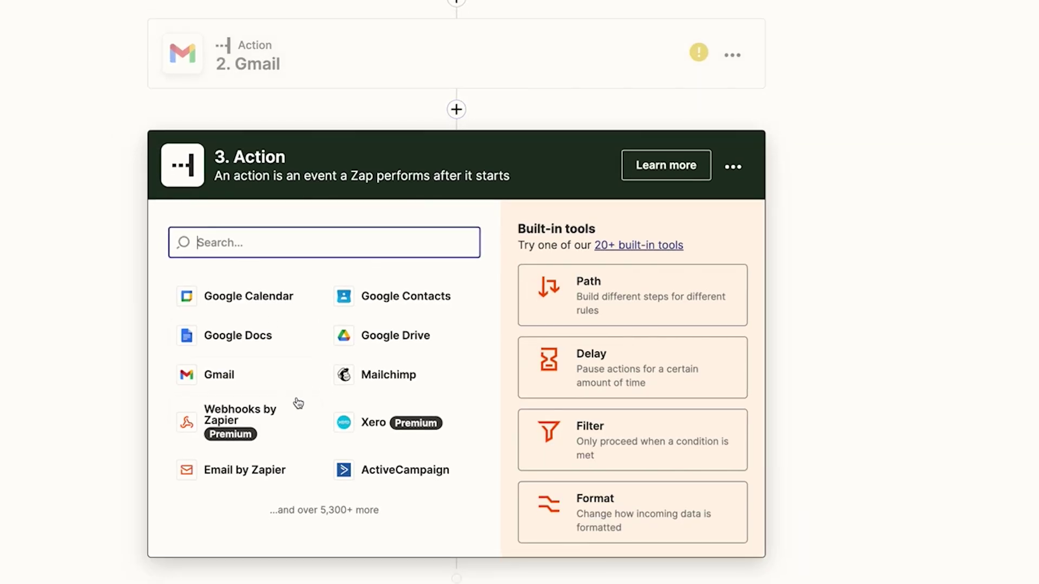
type("gog")
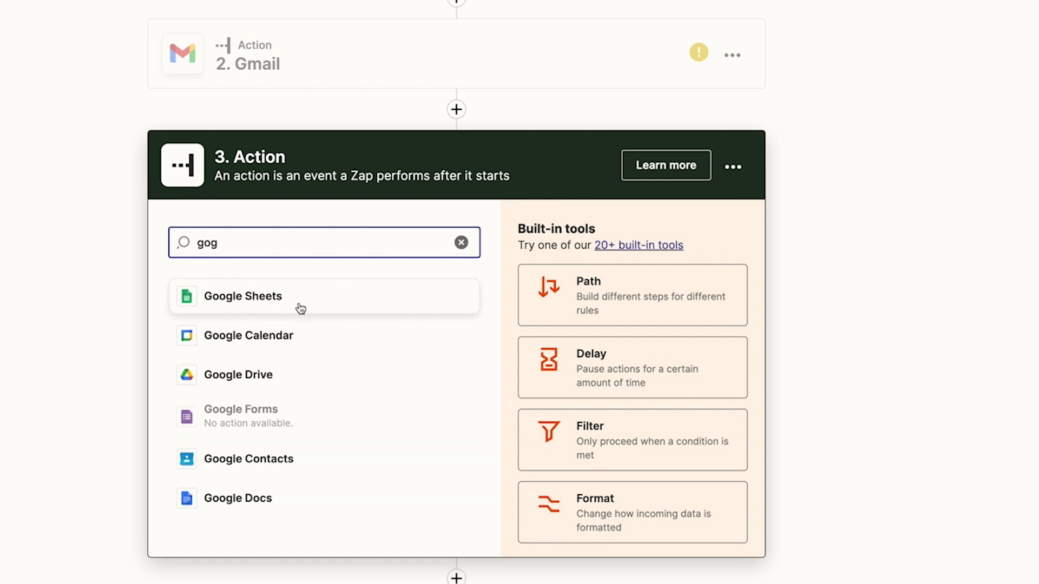
key("BackSpace")
type("og")
left_click(271, 302)
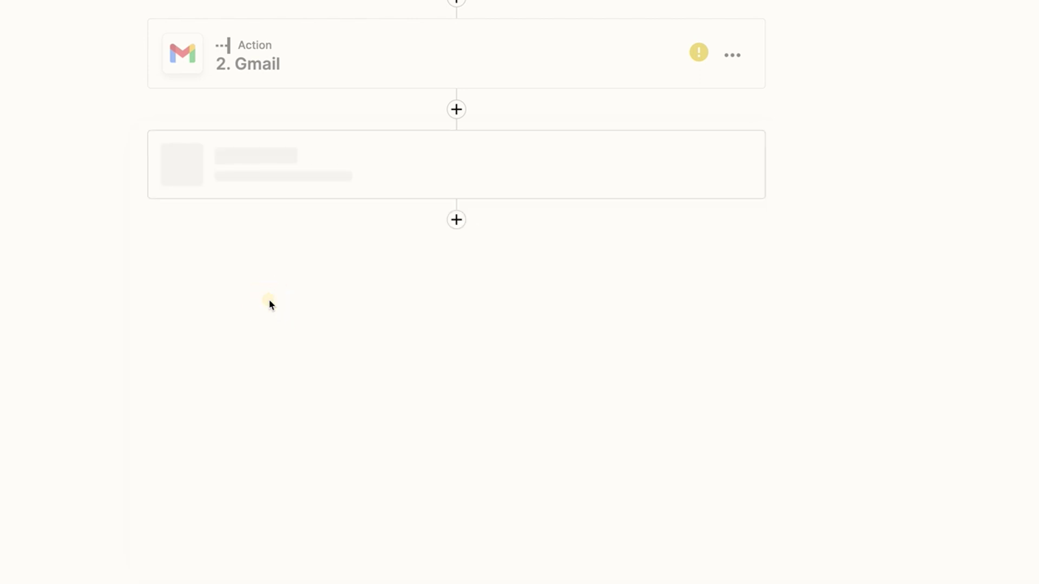